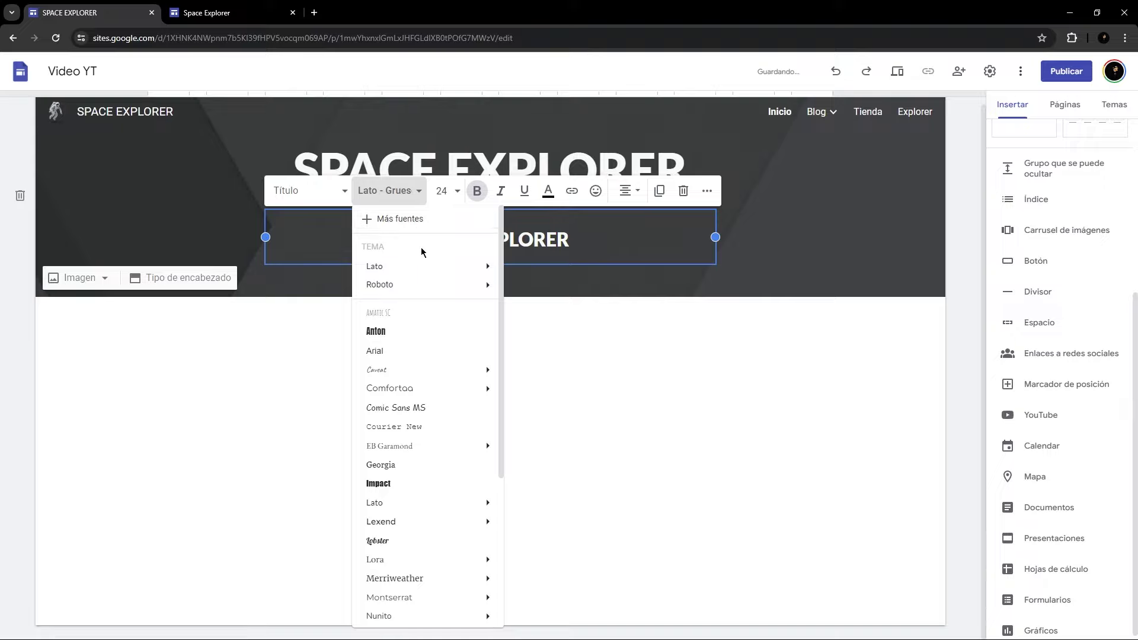
Set the subtitle's font to Lato - Fino and replace its text with "Adentrate En El Universo".
mouse_move(427, 264)
click(536, 295)
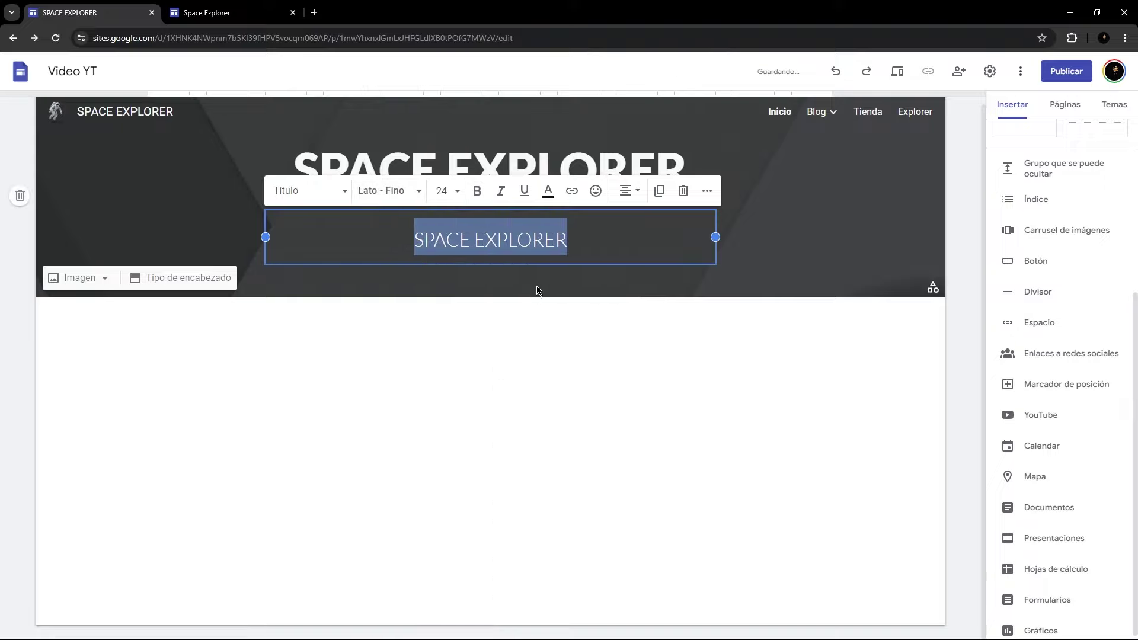
text(Adentrate En El Universo)
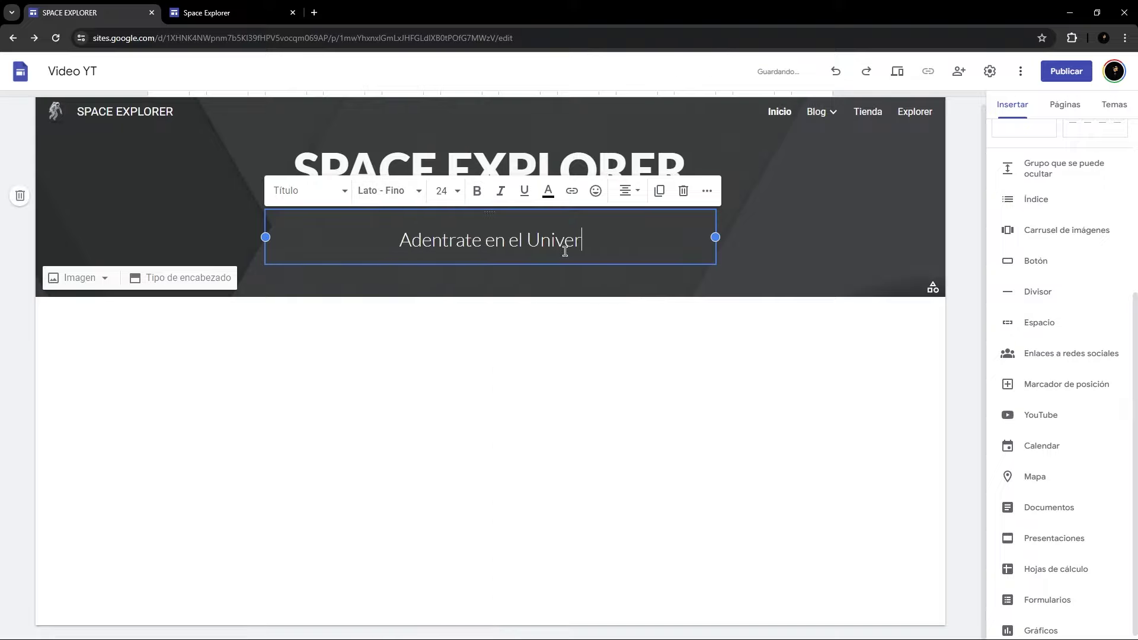
click(605, 272)
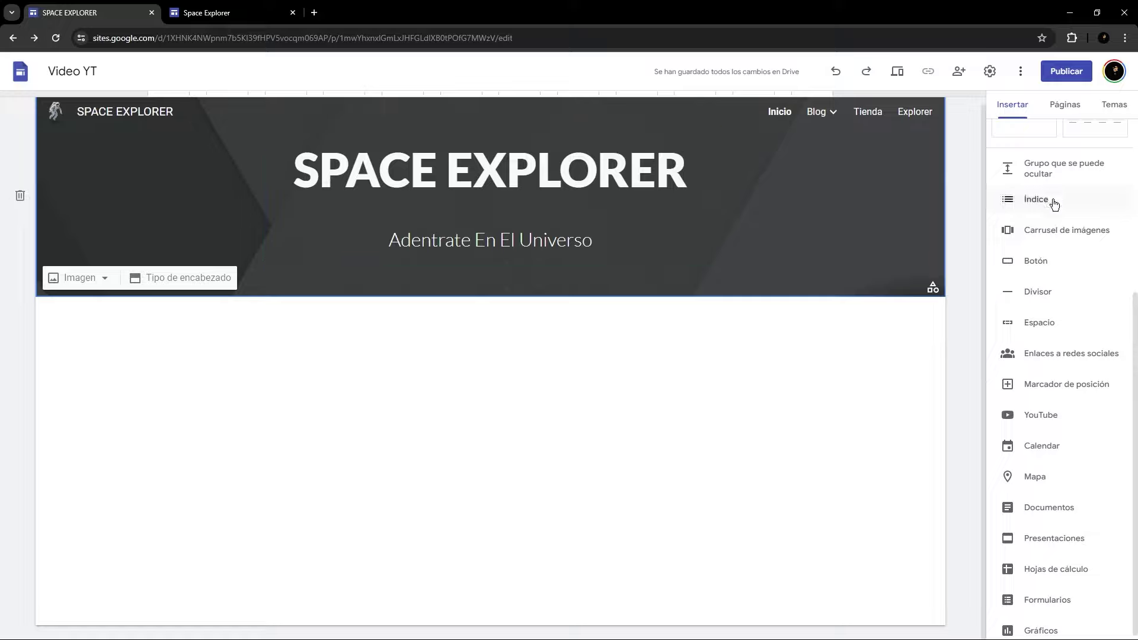
Insert a button named "Comprar Ahora" that links to one of this site's pages.
click(1053, 265)
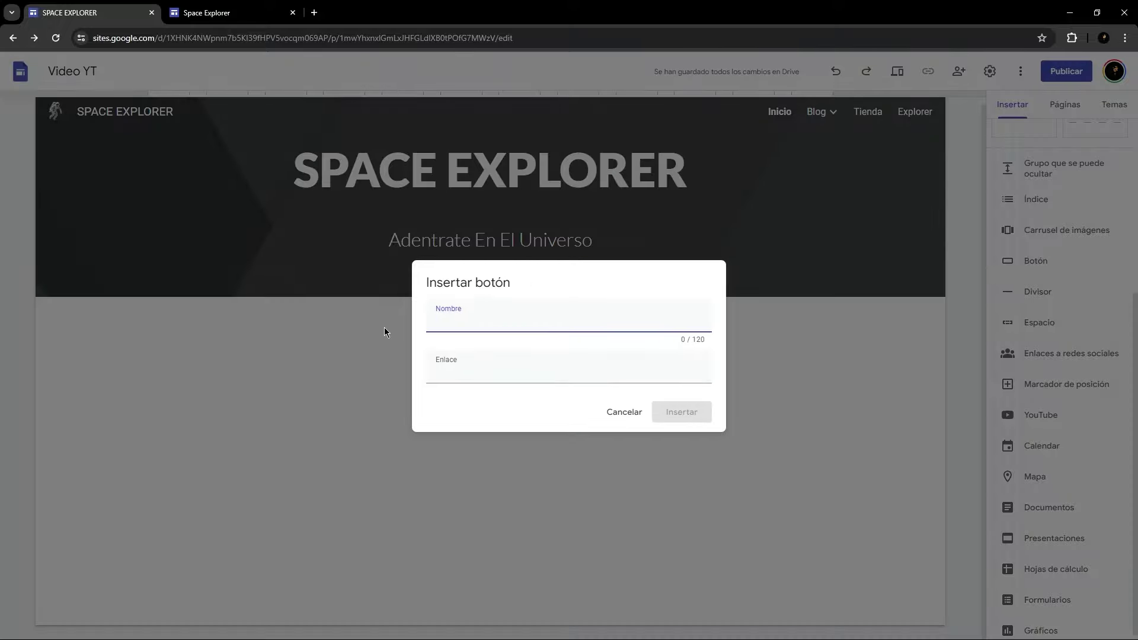
text(Comprar Ahora)
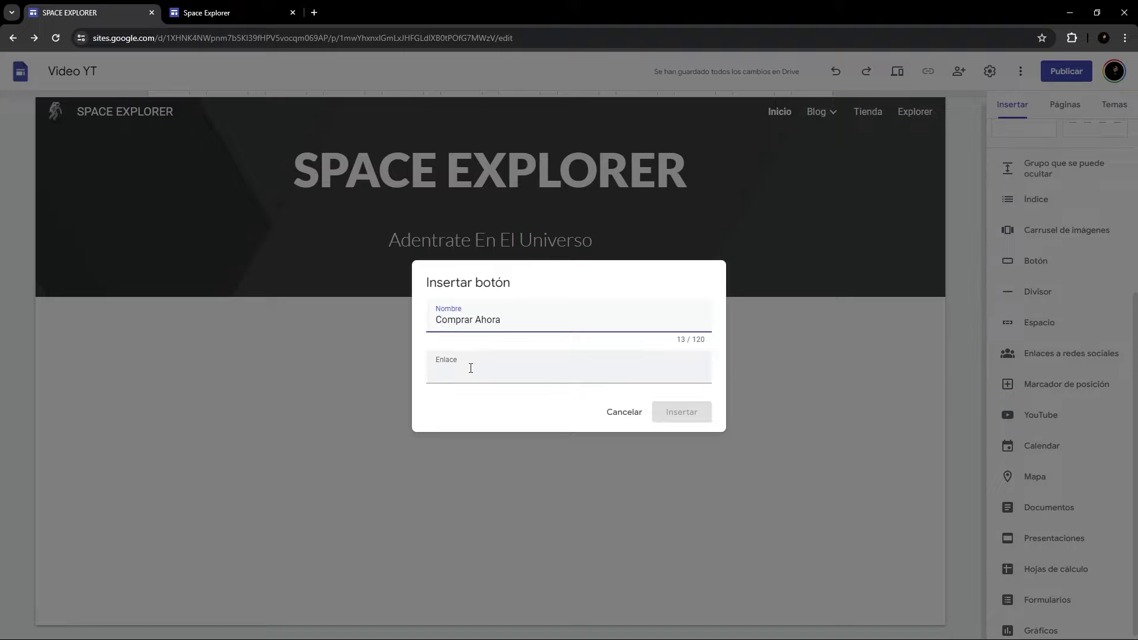
click(471, 368)
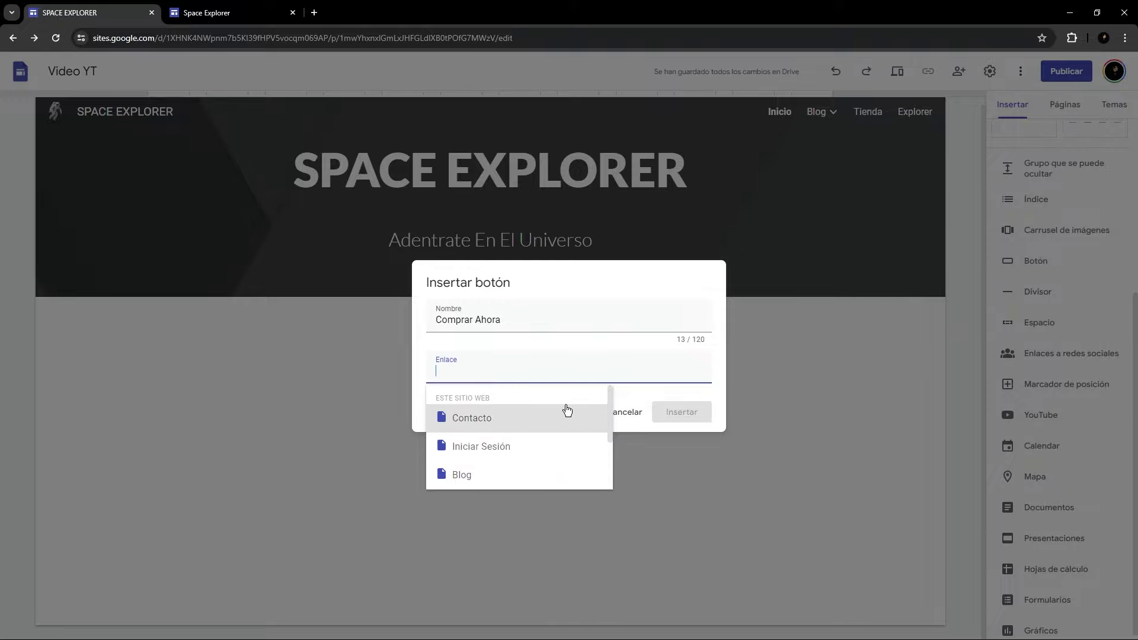
scroll(563, 412, down, 2)
click(494, 444)
key(Return)
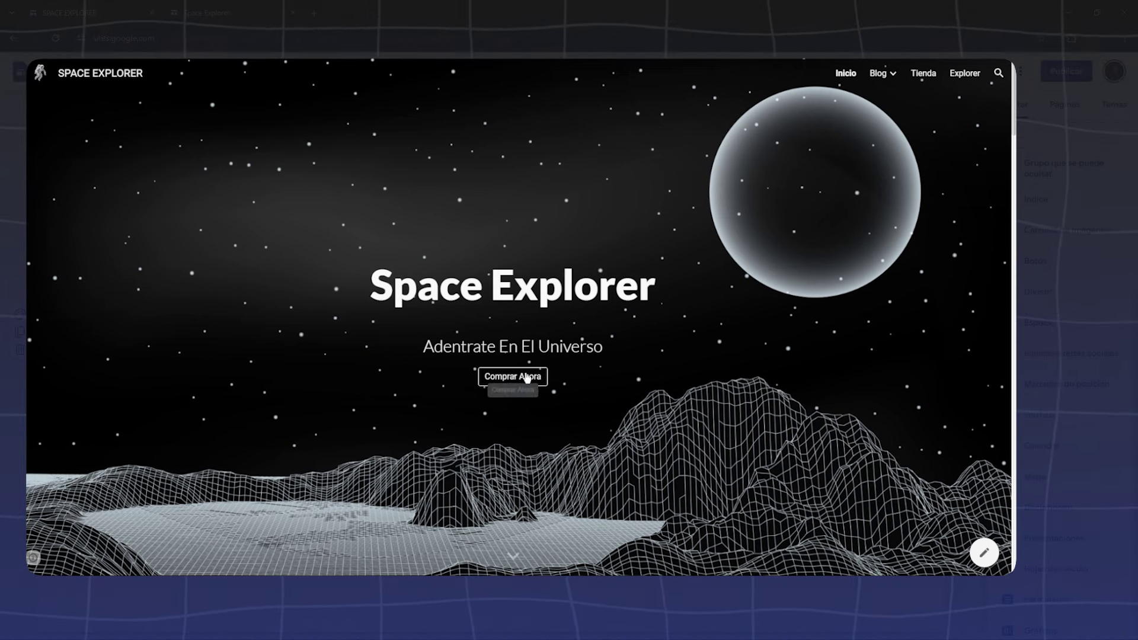
click(525, 378)
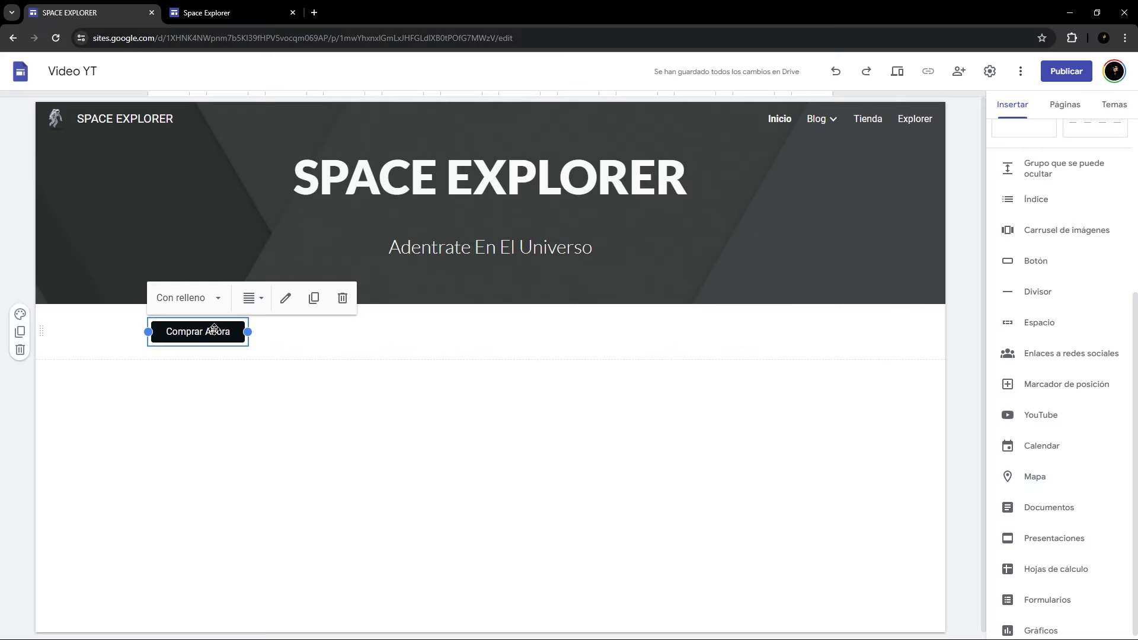
Move the Comprar Ahora button into the header below the subtitle and give it the Con contorno style.
drag(215, 329, 536, 286)
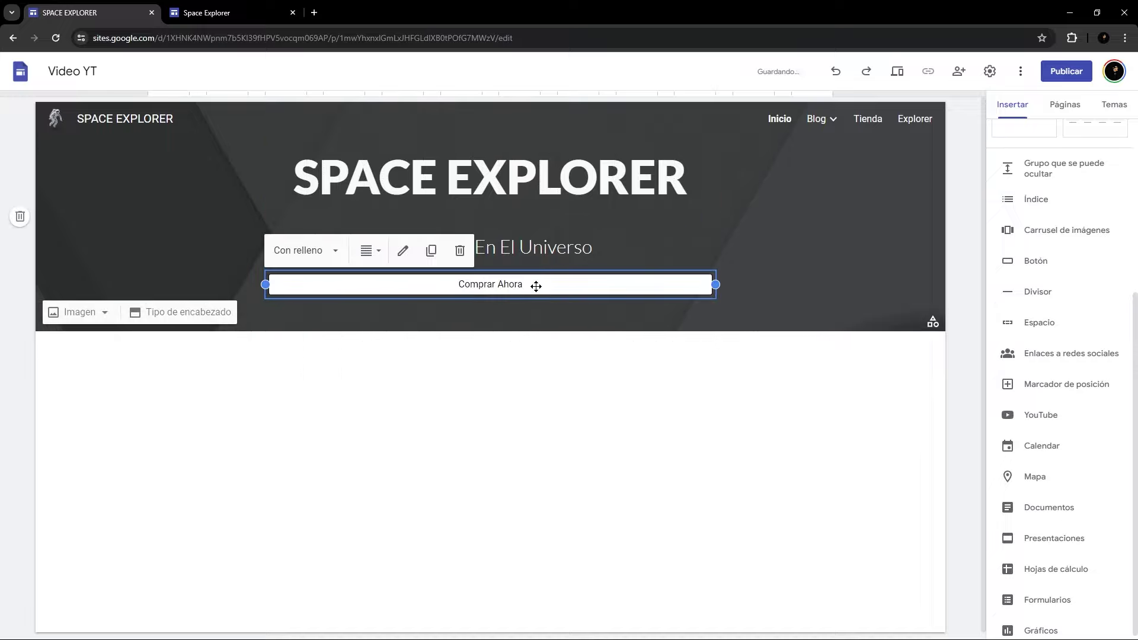
click(333, 251)
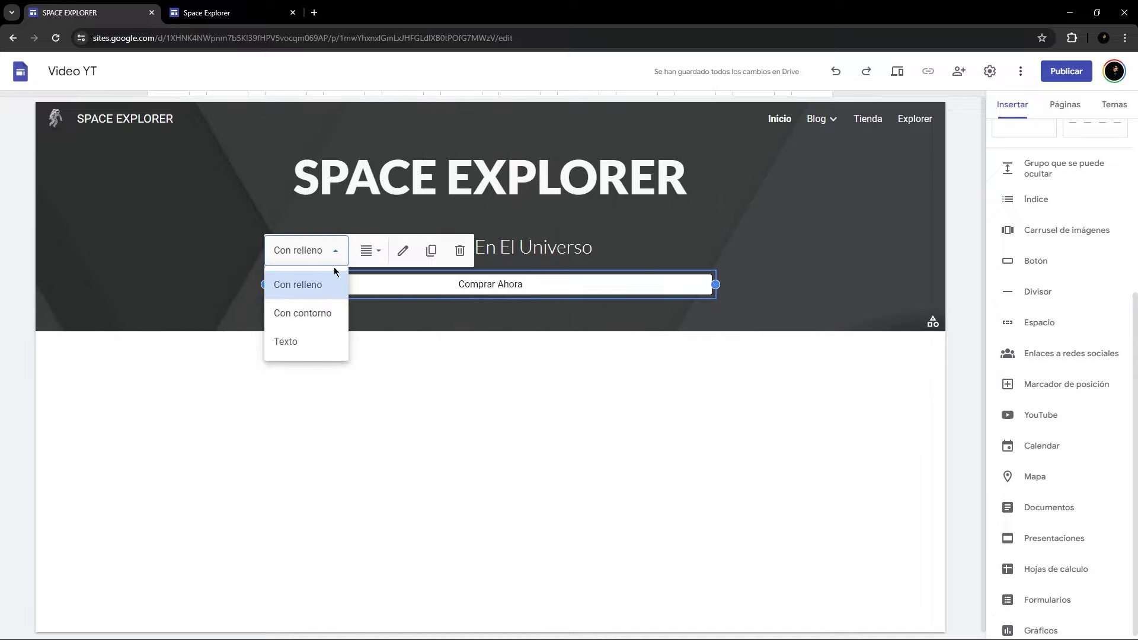
click(326, 314)
click(791, 263)
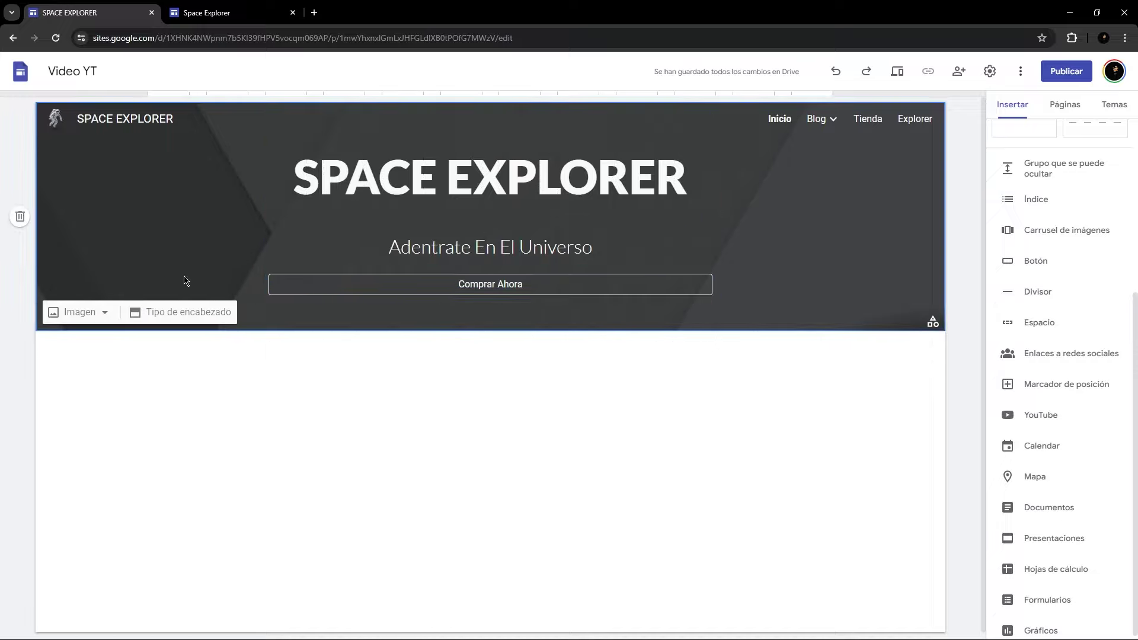
Upload the starry planet landscape as the header background and change the header type to the full-height cover.
click(79, 312)
click(91, 346)
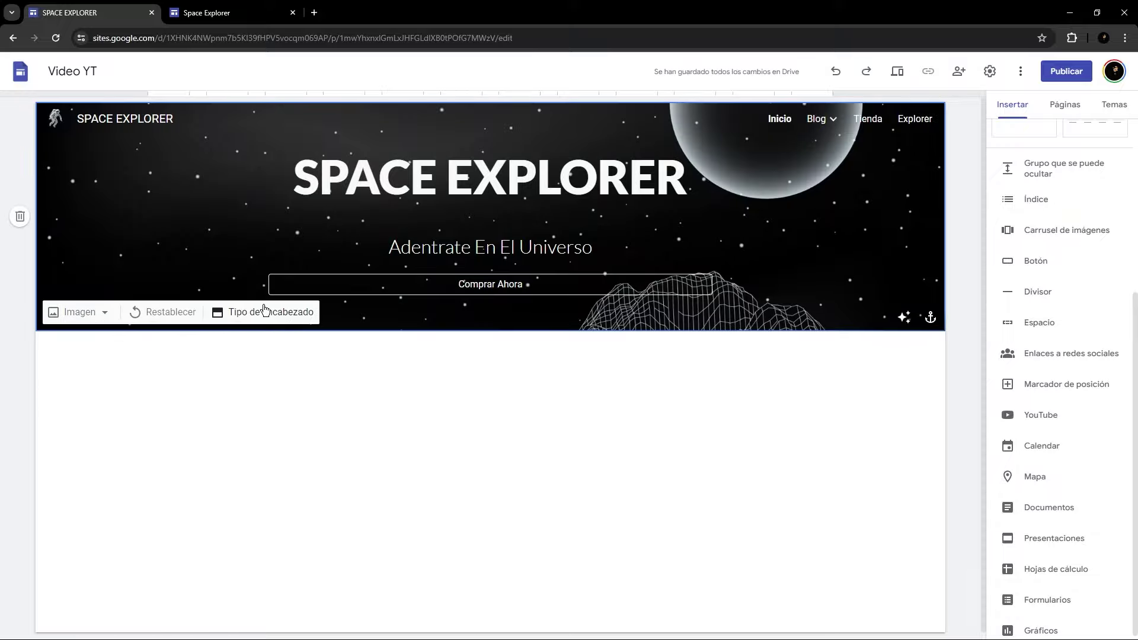
click(269, 311)
click(75, 308)
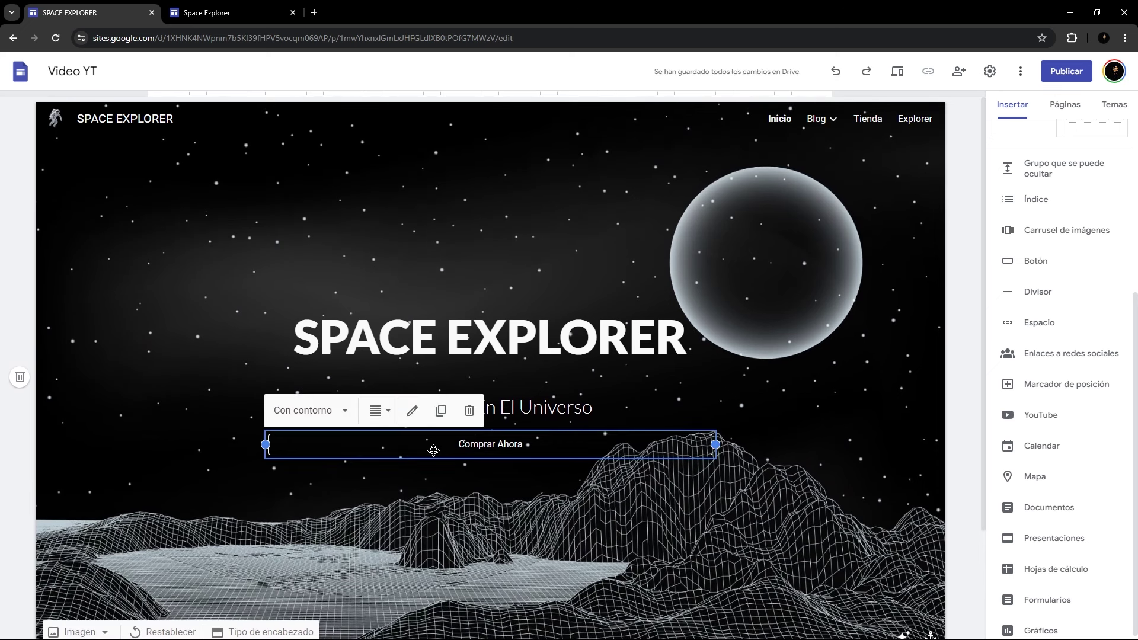
Centre the Comprar Ahora button in the header and rewrite the title as "Space Explorer".
click(380, 410)
click(379, 474)
click(441, 359)
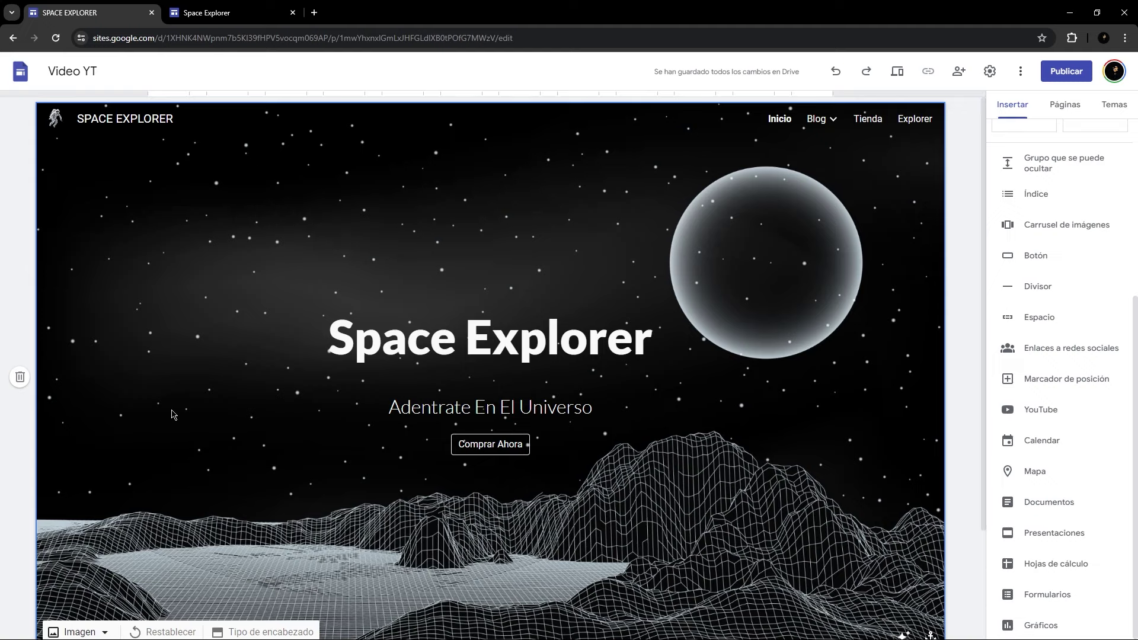
Browse the image gallery and try its dark blue starry sky picture as the header background.
scroll(172, 414, down, 1)
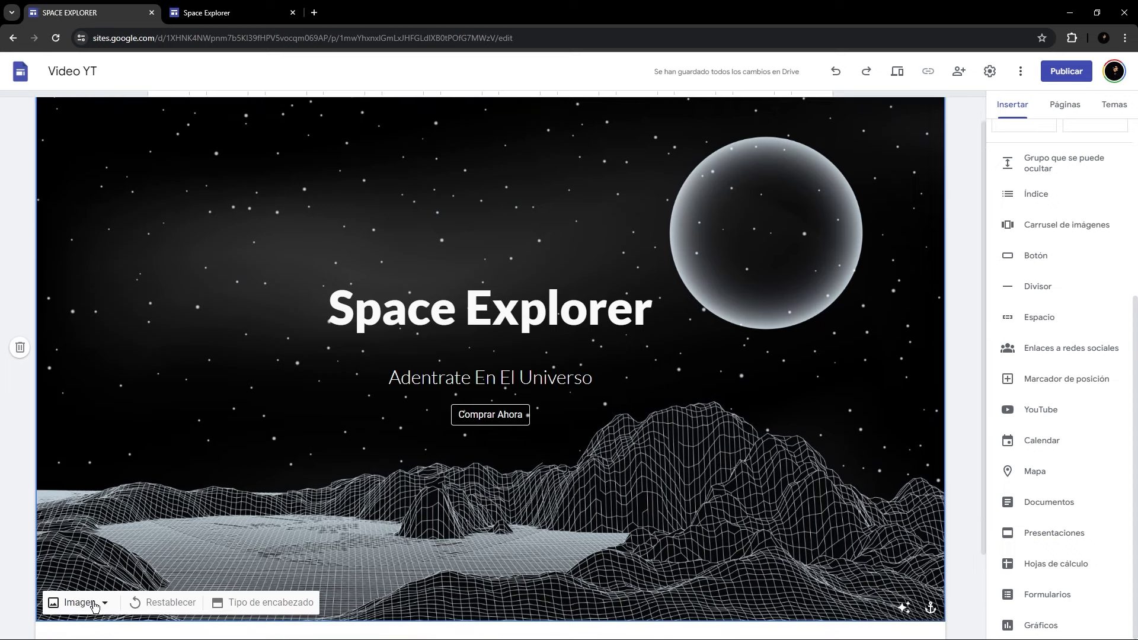
click(94, 603)
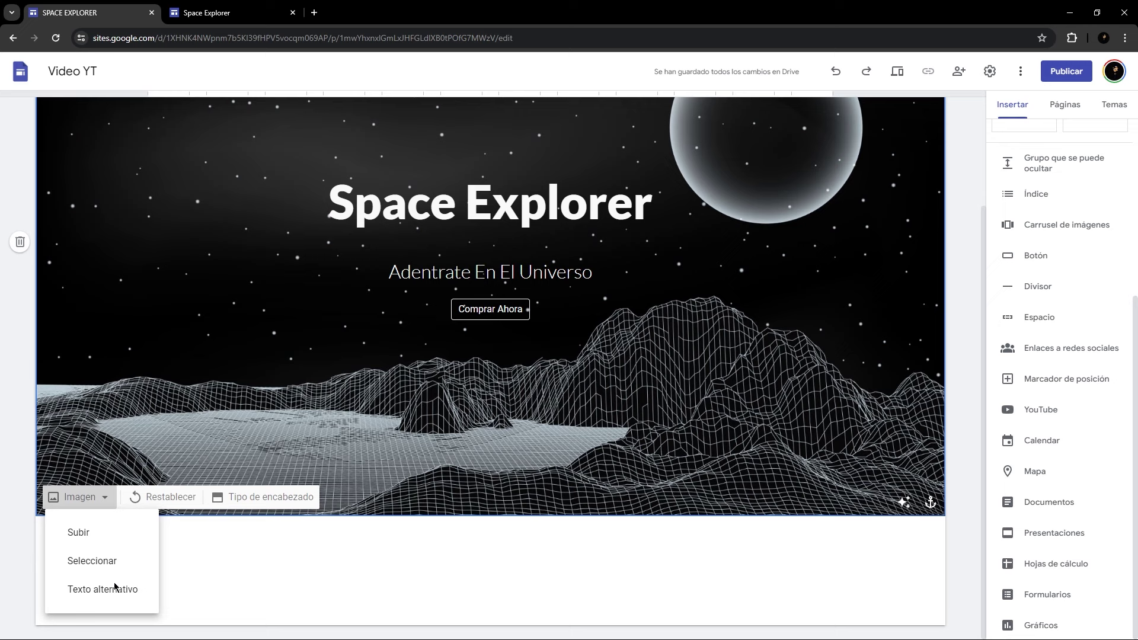
click(111, 569)
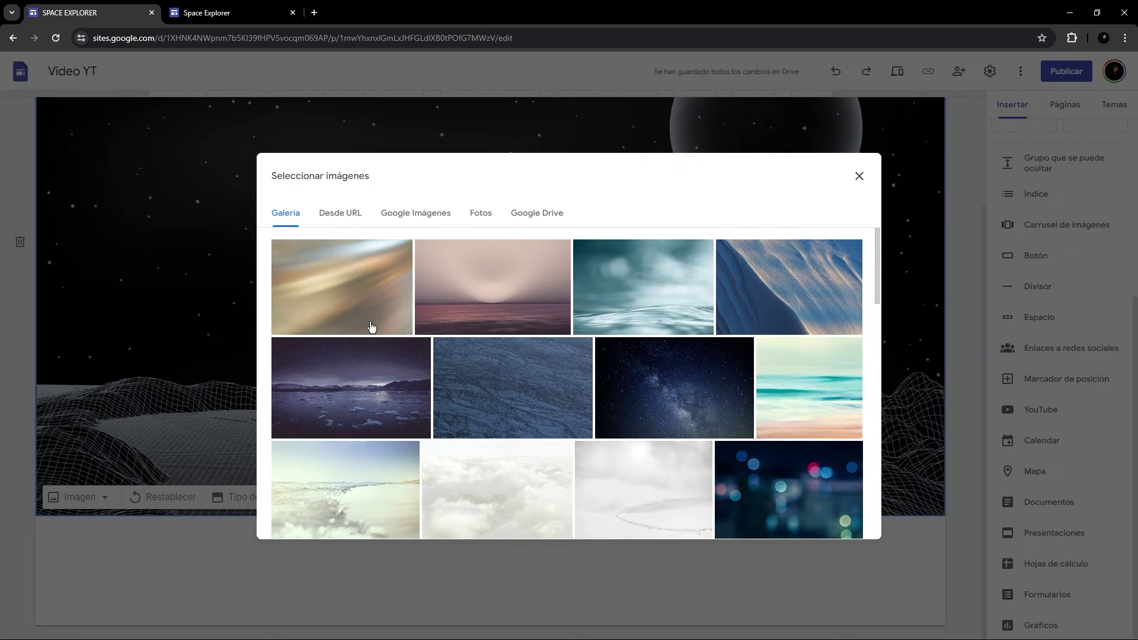
scroll(689, 362, down, 3)
scroll(689, 362, down, 3)
scroll(689, 362, up, 5)
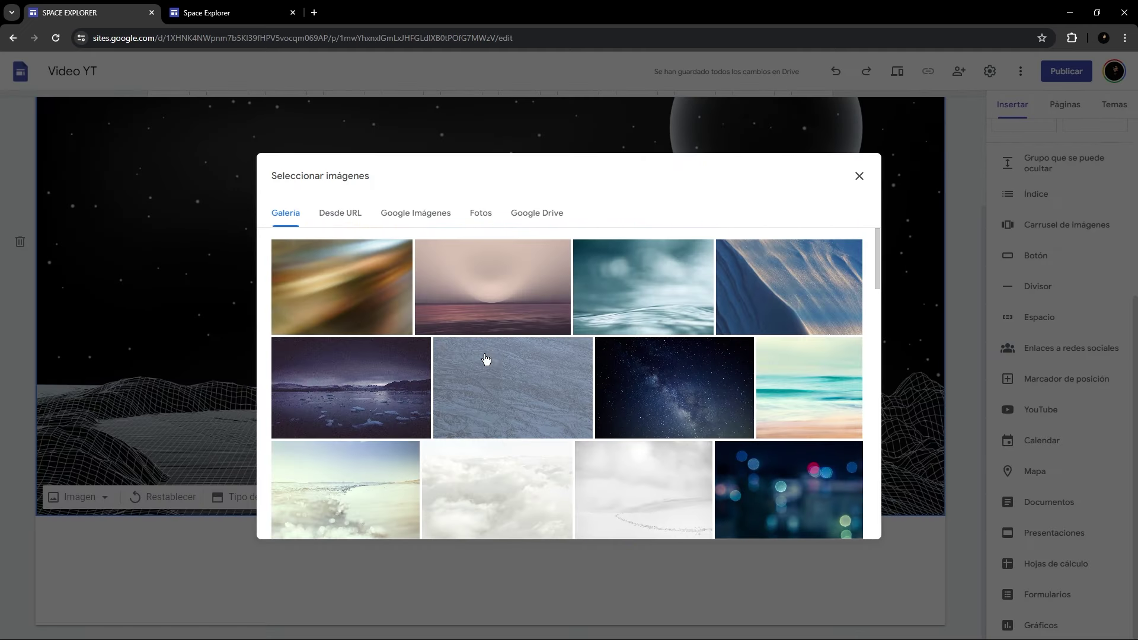
double_click(657, 372)
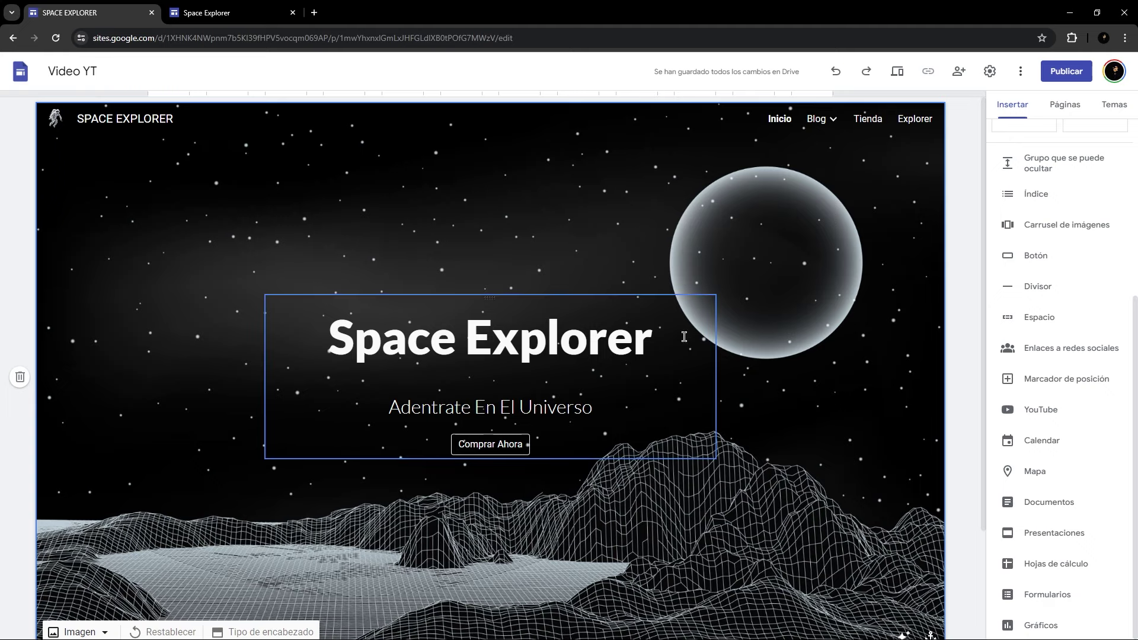
Toggle the header image's readability adjustment (Ajustar para facilitar la lectura).
scroll(909, 601, down, 1)
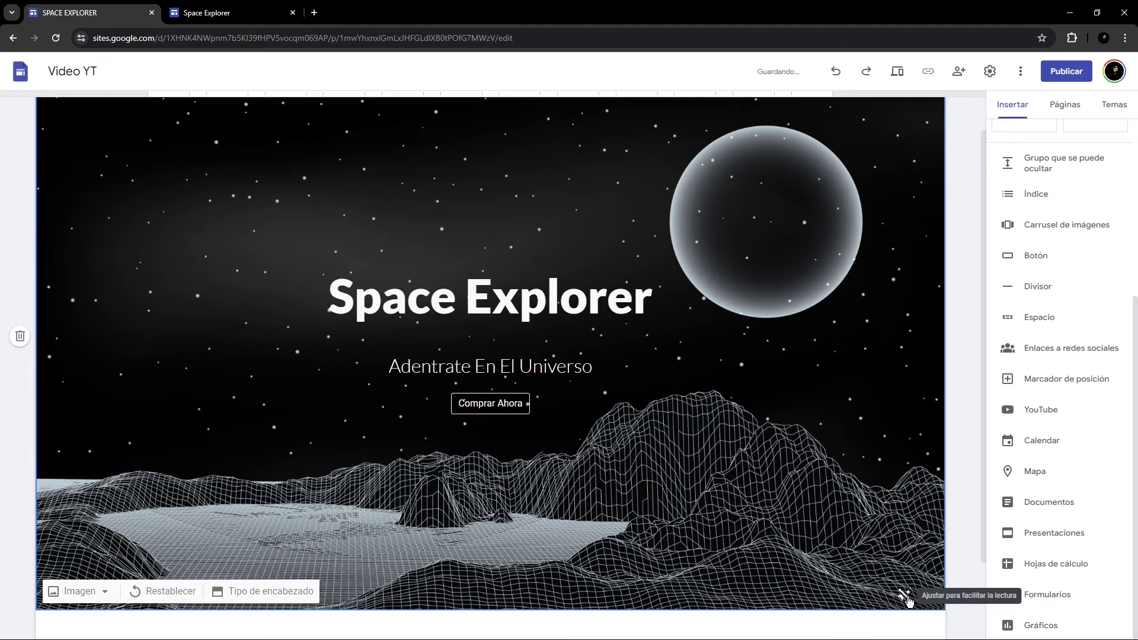
click(905, 596)
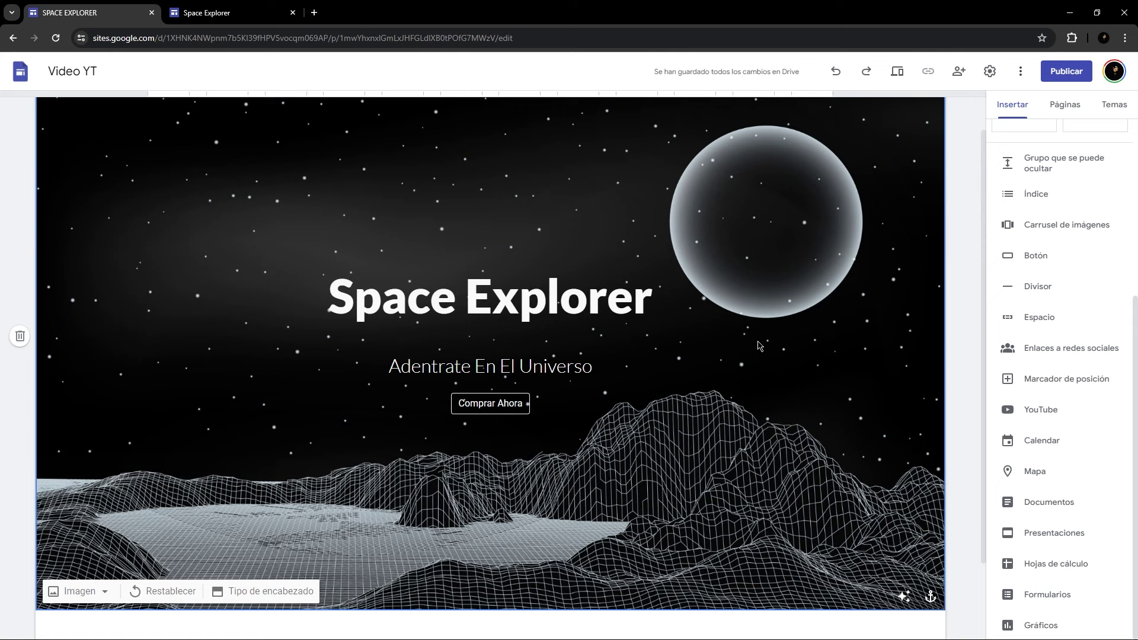
scroll(768, 483, up, 1)
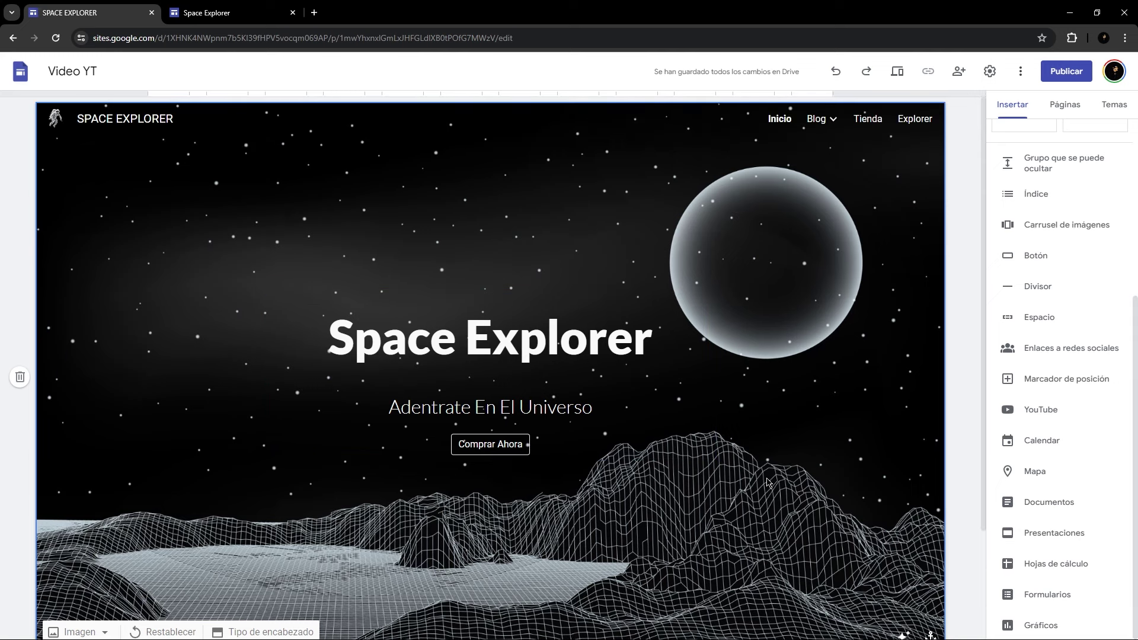
Preview the site in the desktop, tablet and phone layouts and return to the editor.
scroll(768, 483, down, 3)
key(ctrl+shift+p)
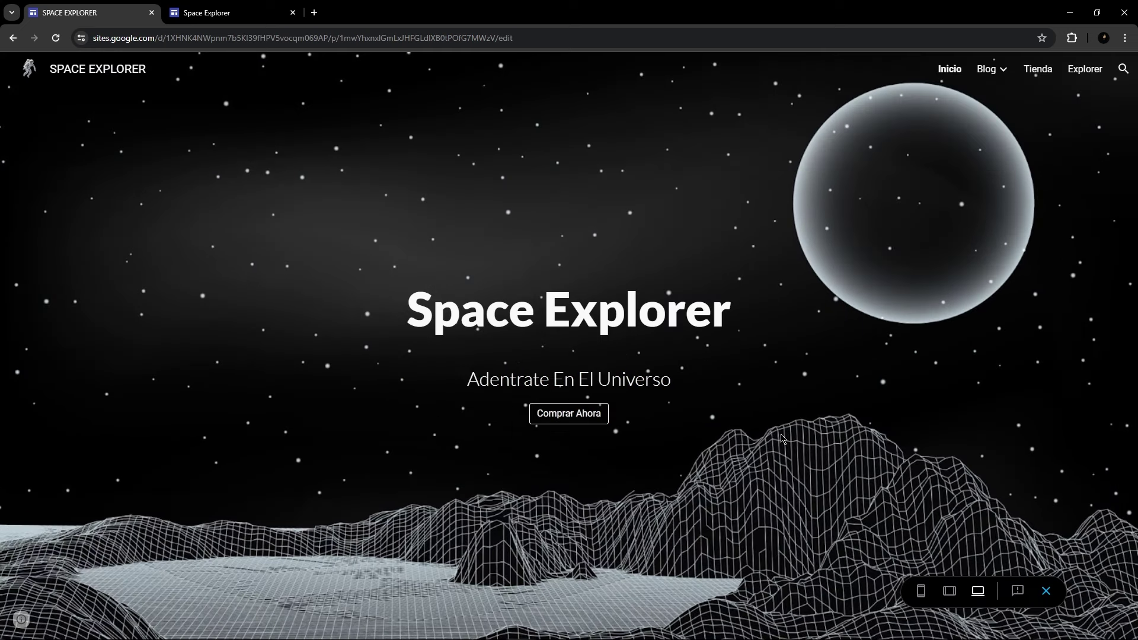
click(950, 591)
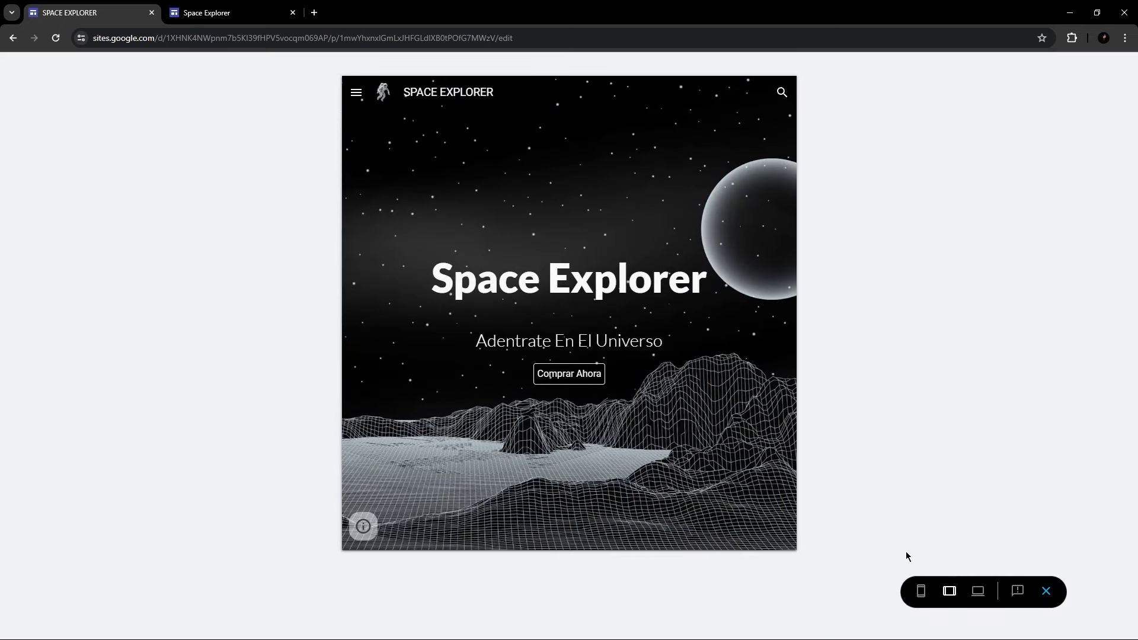
click(921, 591)
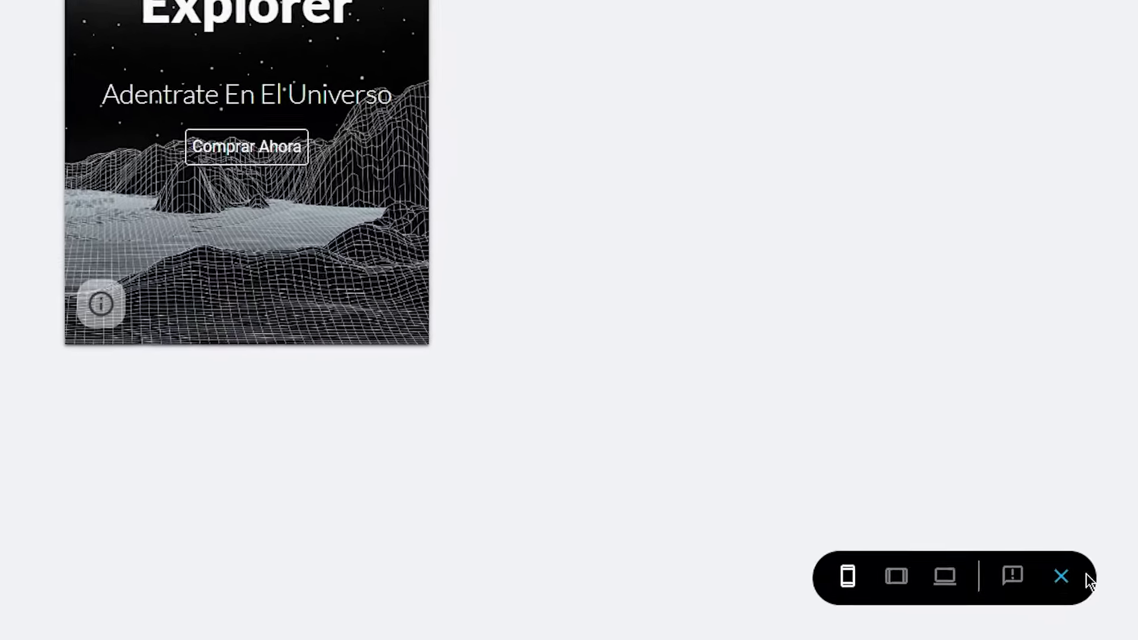
click(1053, 590)
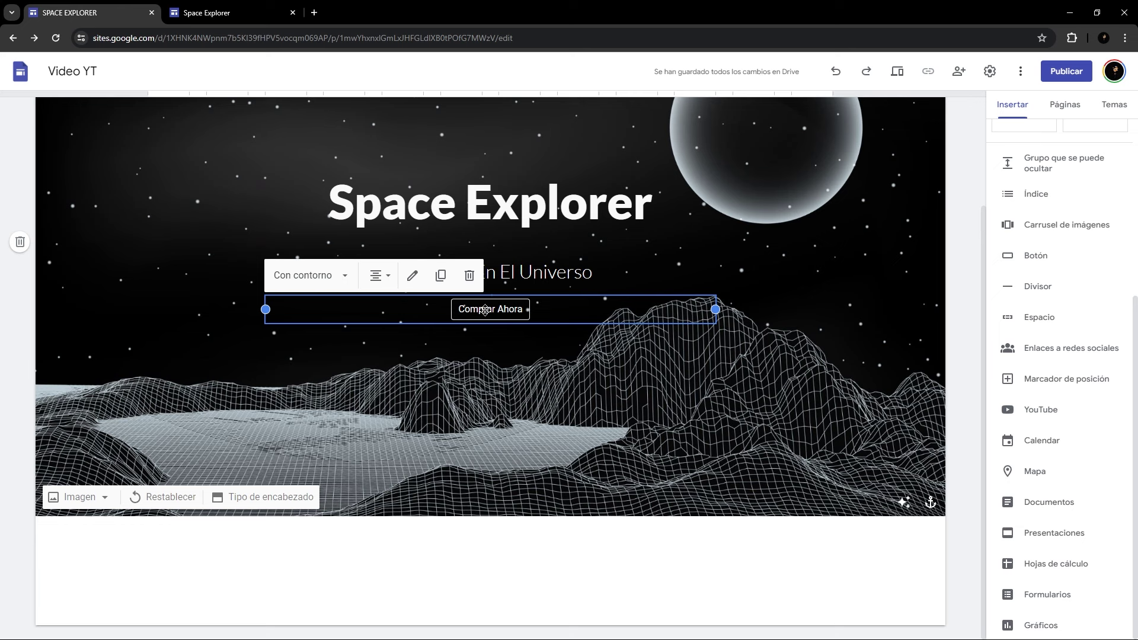
Duplicate the Comprar Ahora button in the header.
click(440, 276)
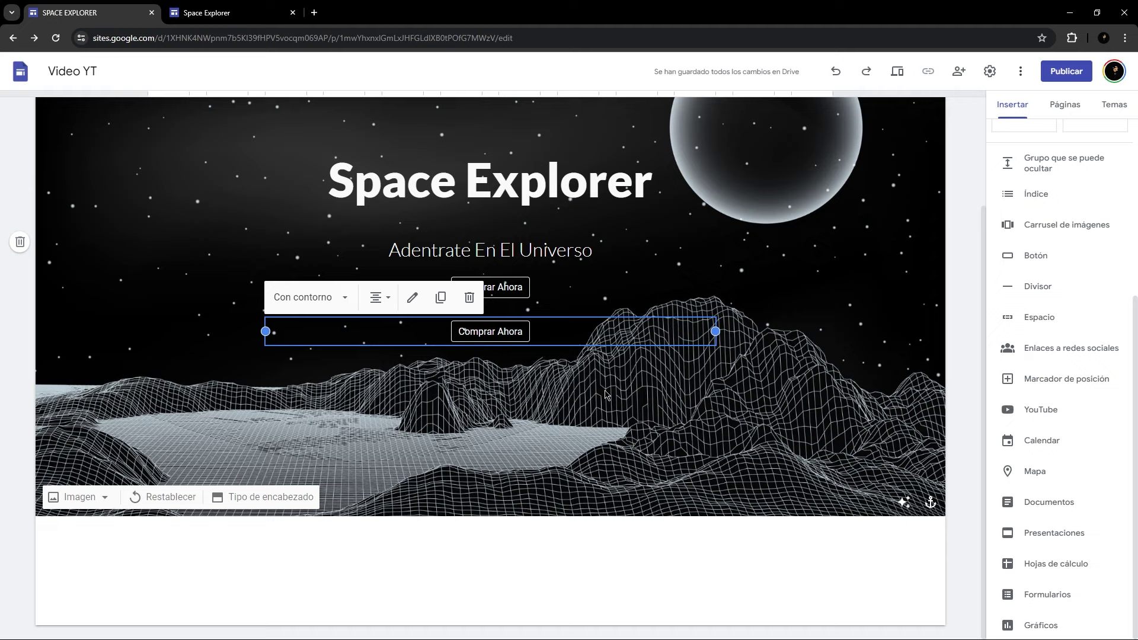
Duplicate the header's whole group of title, subtitle and buttons, and undo that duplication.
click(573, 292)
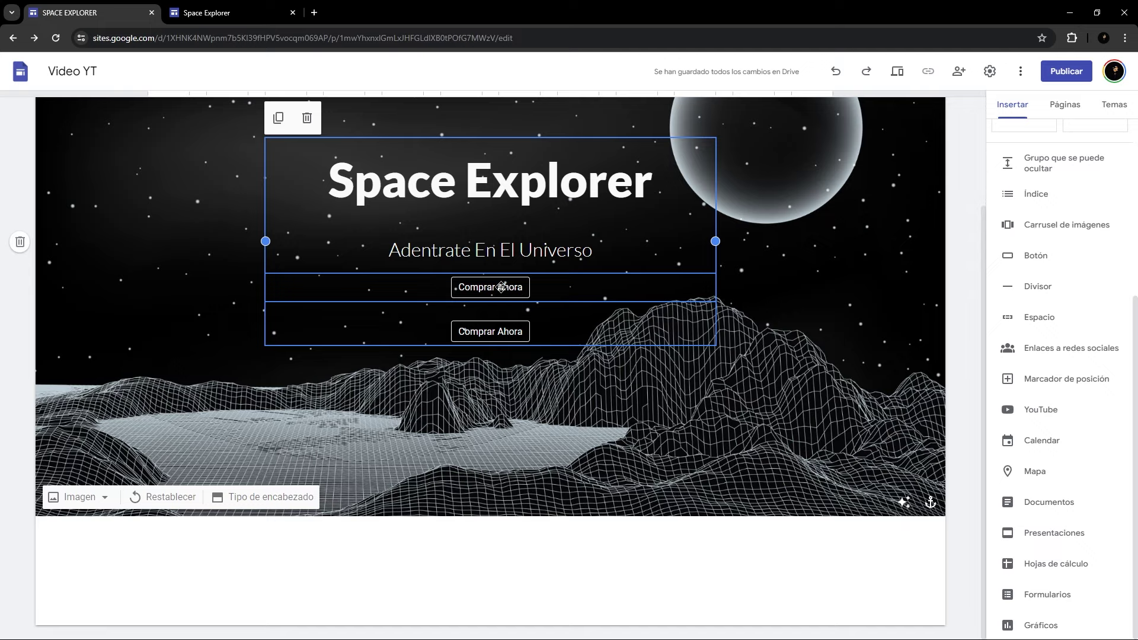
mouse_move(501, 287)
mouse_down()
mouse_move(477, 290)
mouse_move(469, 276)
mouse_move(482, 286)
mouse_up()
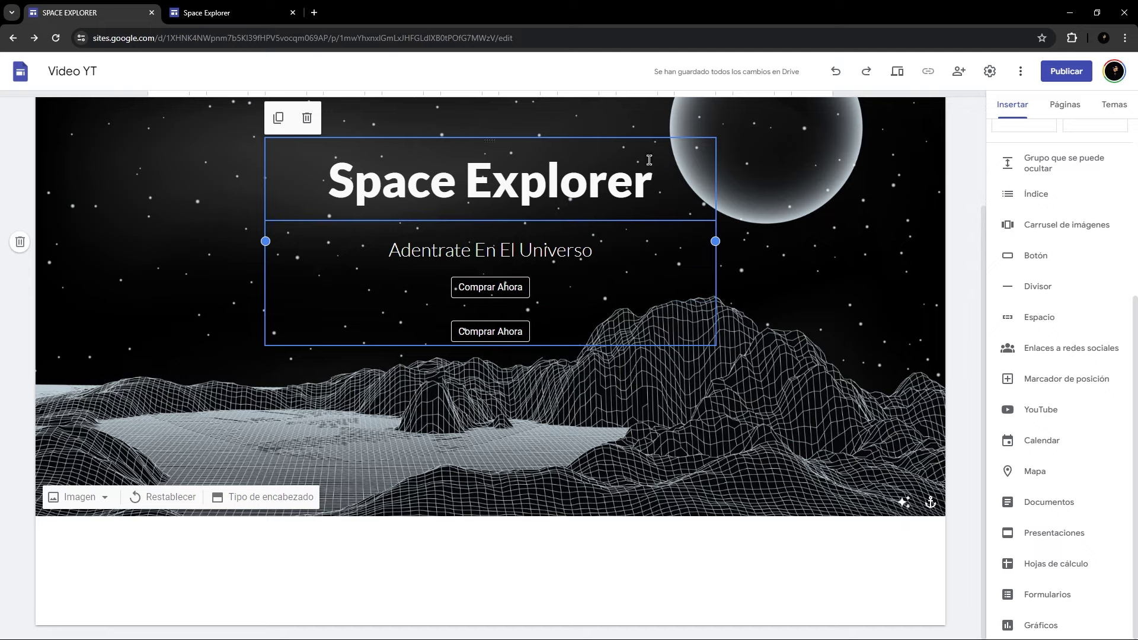
click(279, 118)
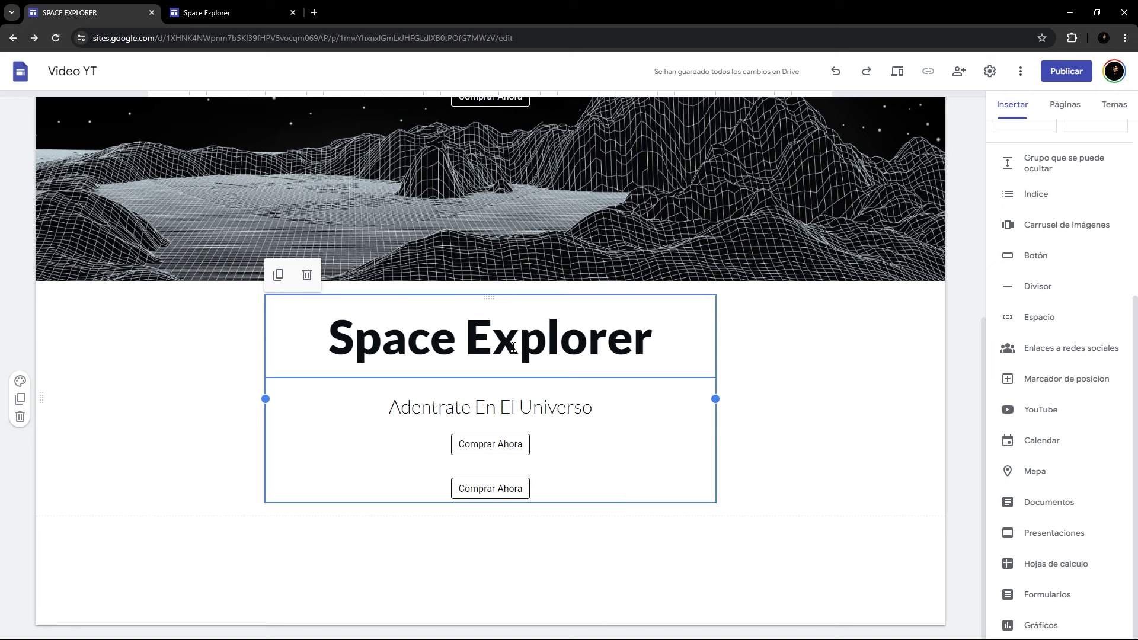
key(ctrl+z)
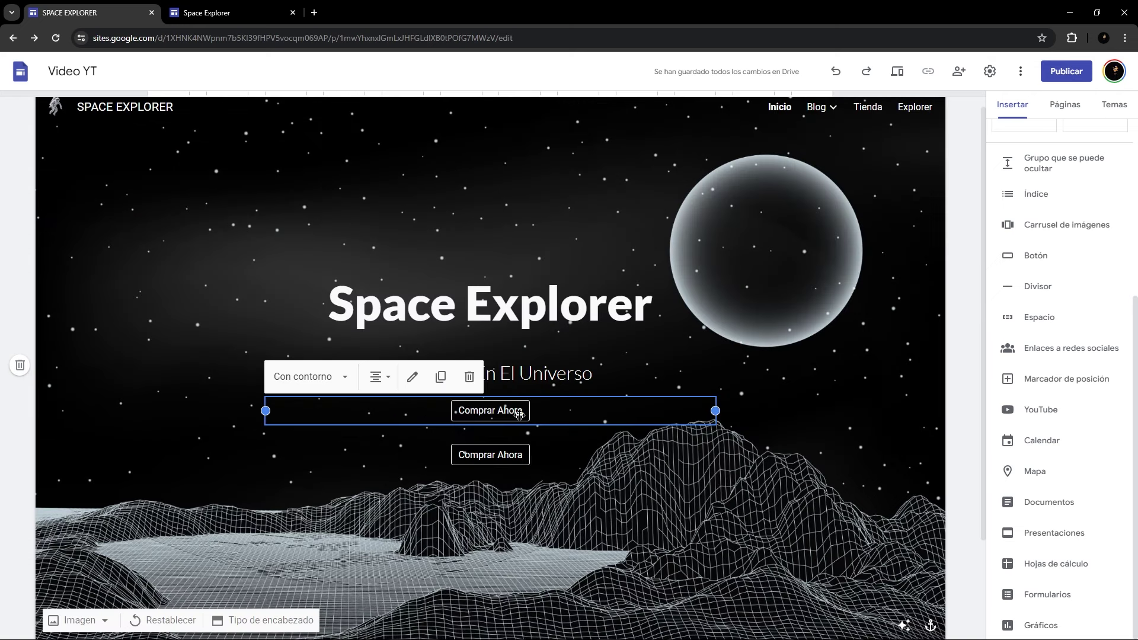
Move one Comprar Ahora button into a new section below the header and try Estilo 2 before choosing Estilo 3 for its section colours.
drag(510, 406, 91, 492)
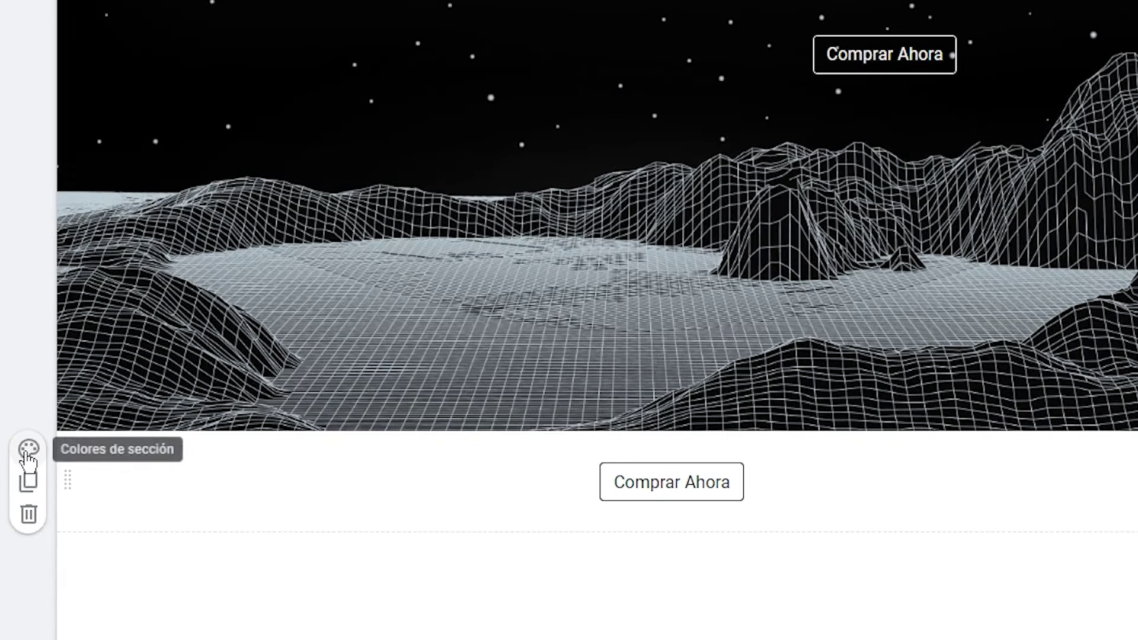
click(28, 451)
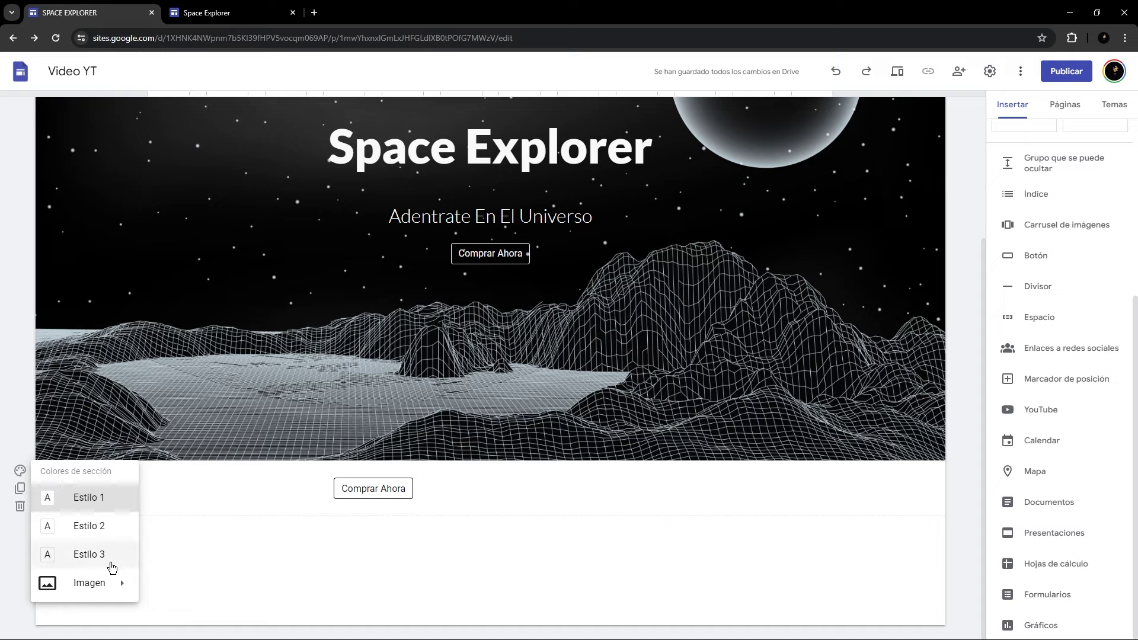
click(116, 535)
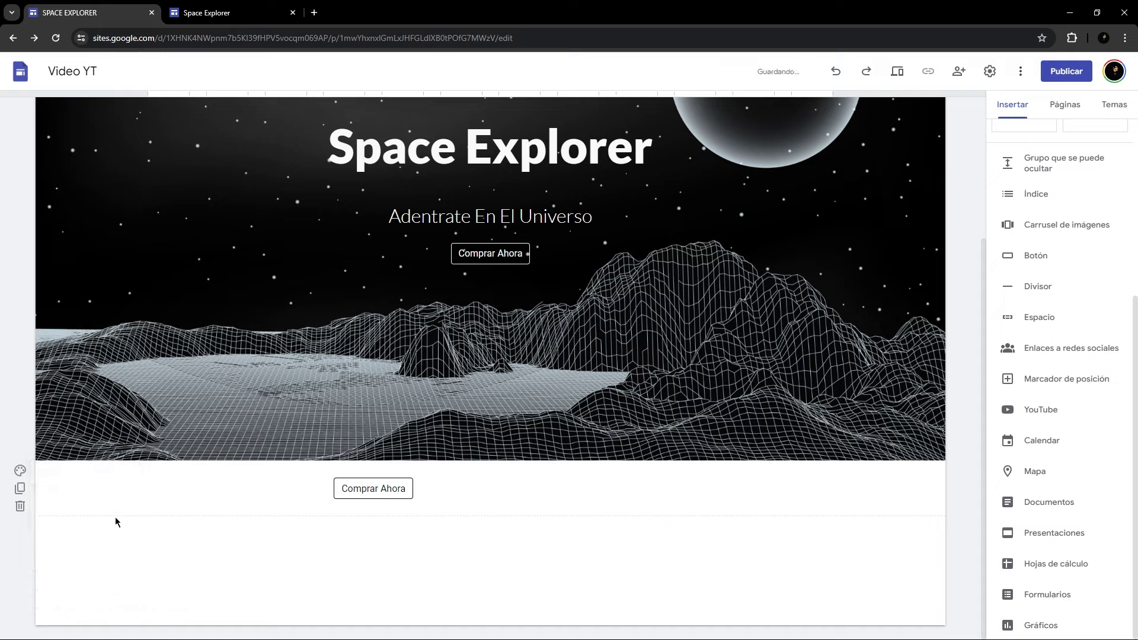
click(19, 471)
click(112, 557)
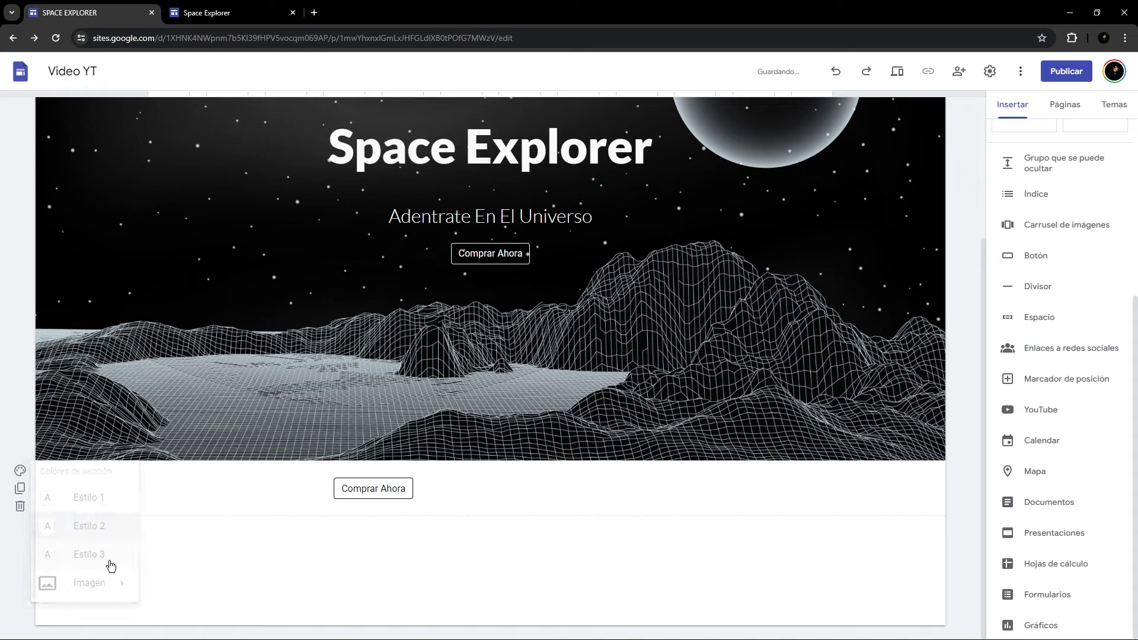
Give the section below the header the Estilo 1 colours and set Estilo 1's background to black in the custom theme.
click(20, 471)
click(120, 502)
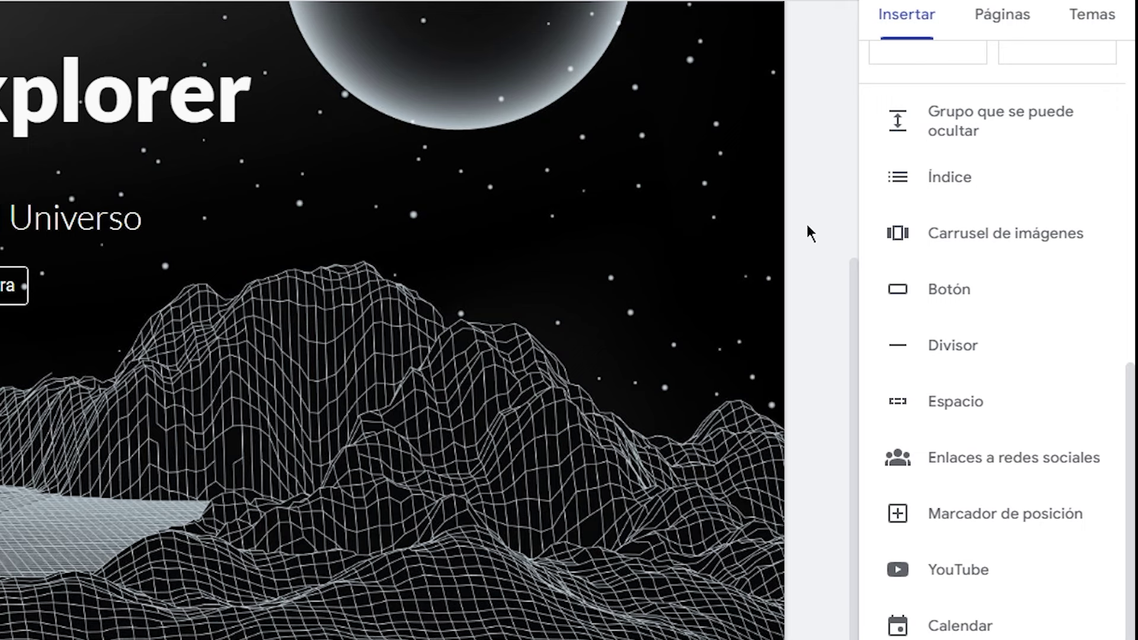
click(1114, 105)
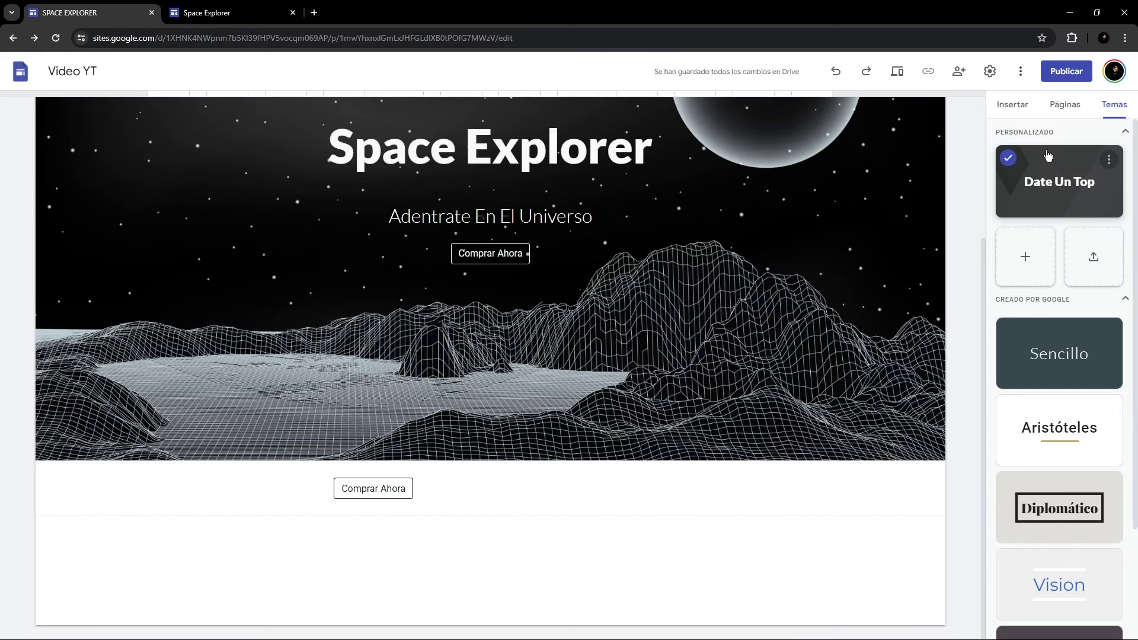
click(1108, 159)
click(1098, 182)
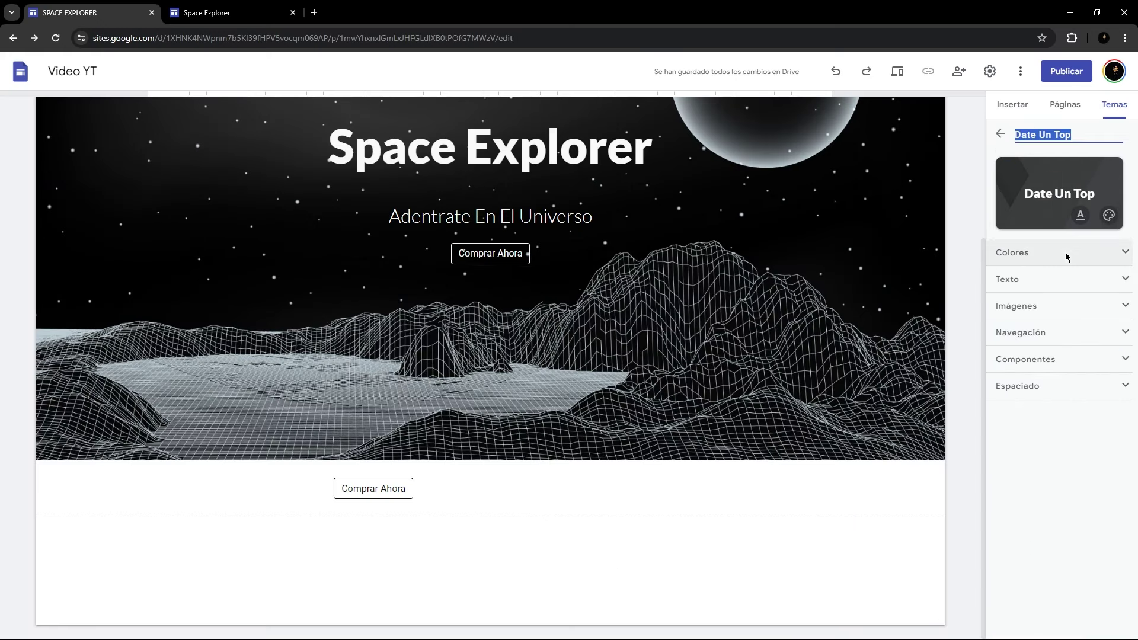
click(1065, 254)
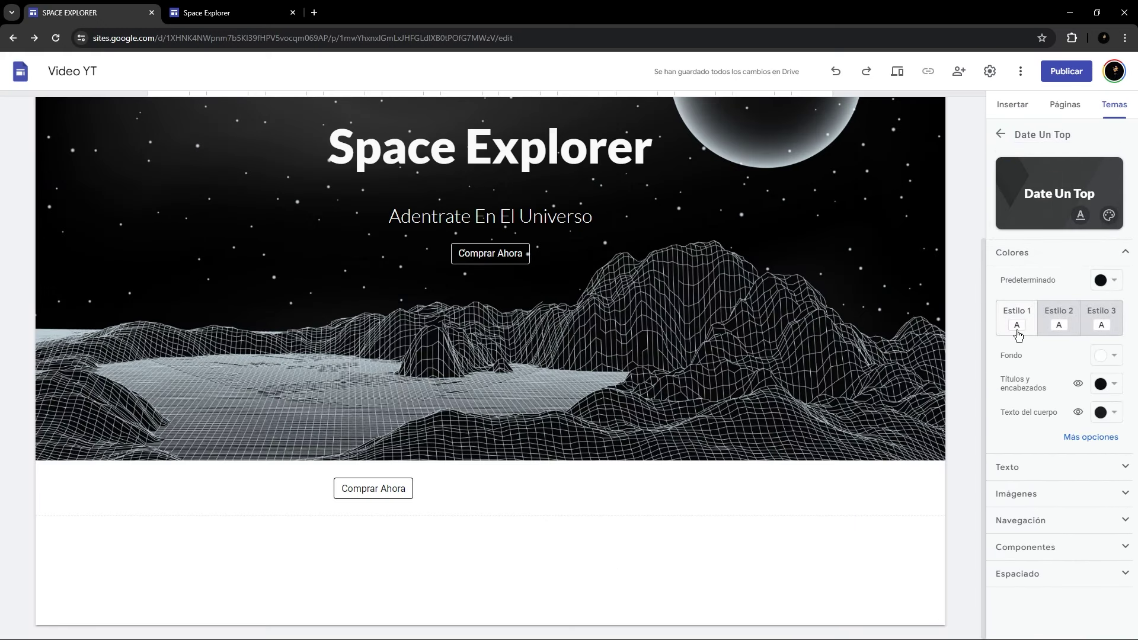
click(1106, 356)
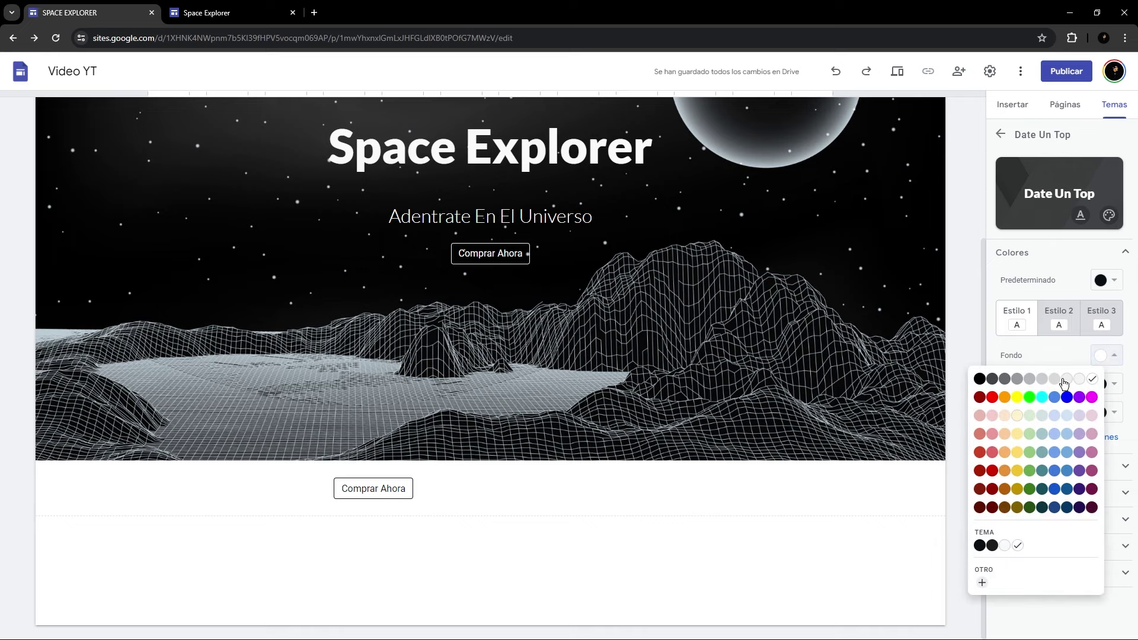
click(978, 383)
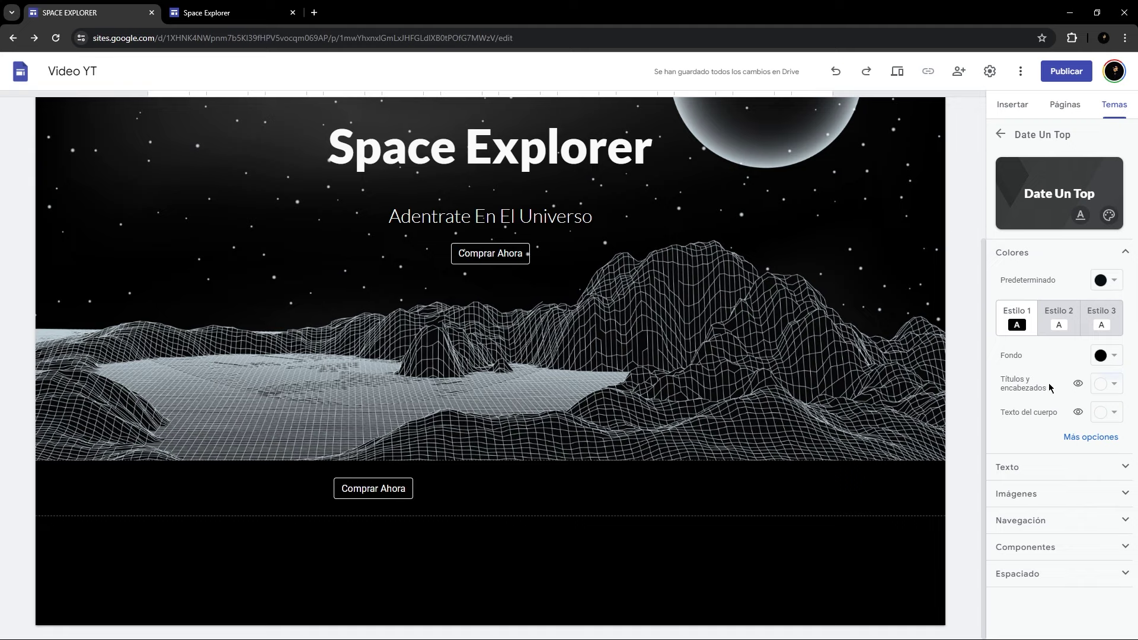
click(1106, 383)
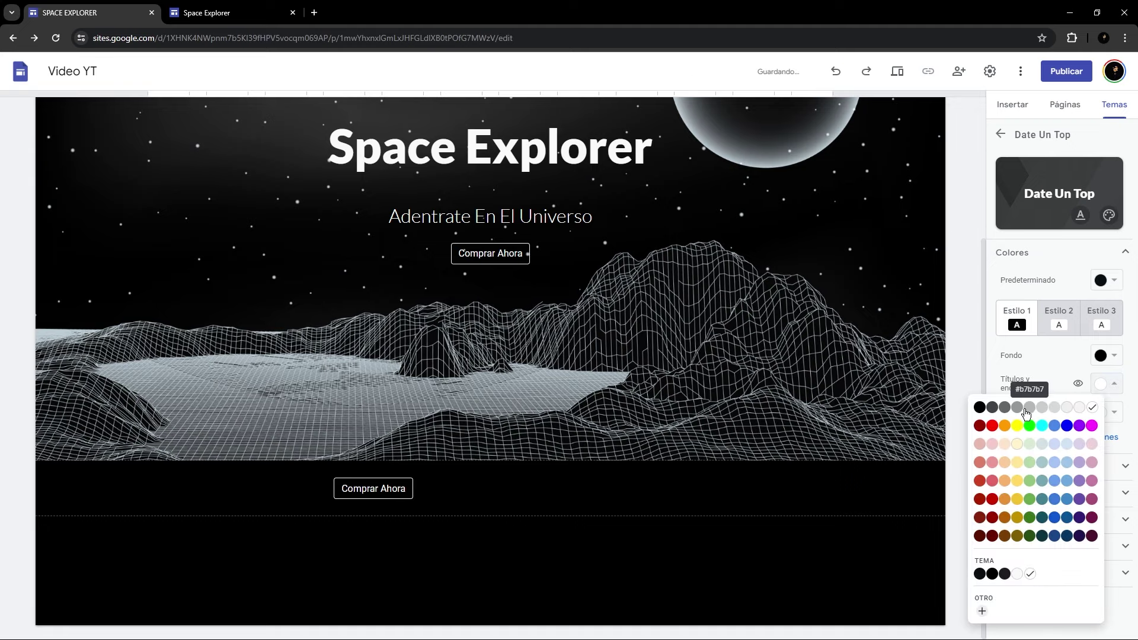
click(982, 414)
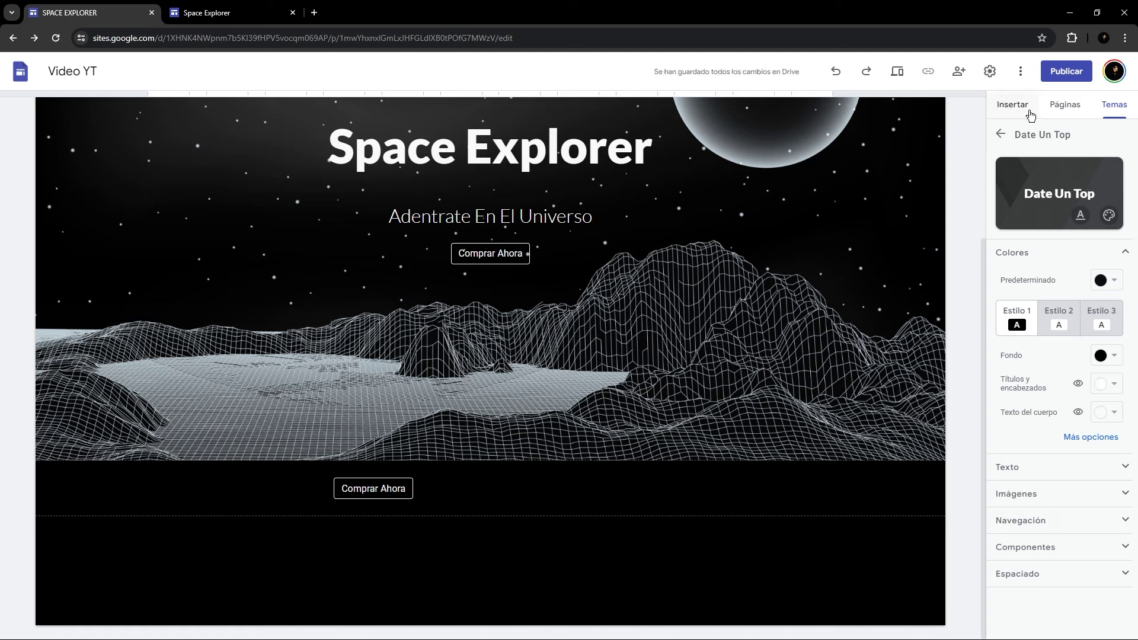
Insert the block with two small images and one large image below the header, then move the large placeholder before the small ones.
click(1027, 113)
click(1087, 236)
click(1087, 236)
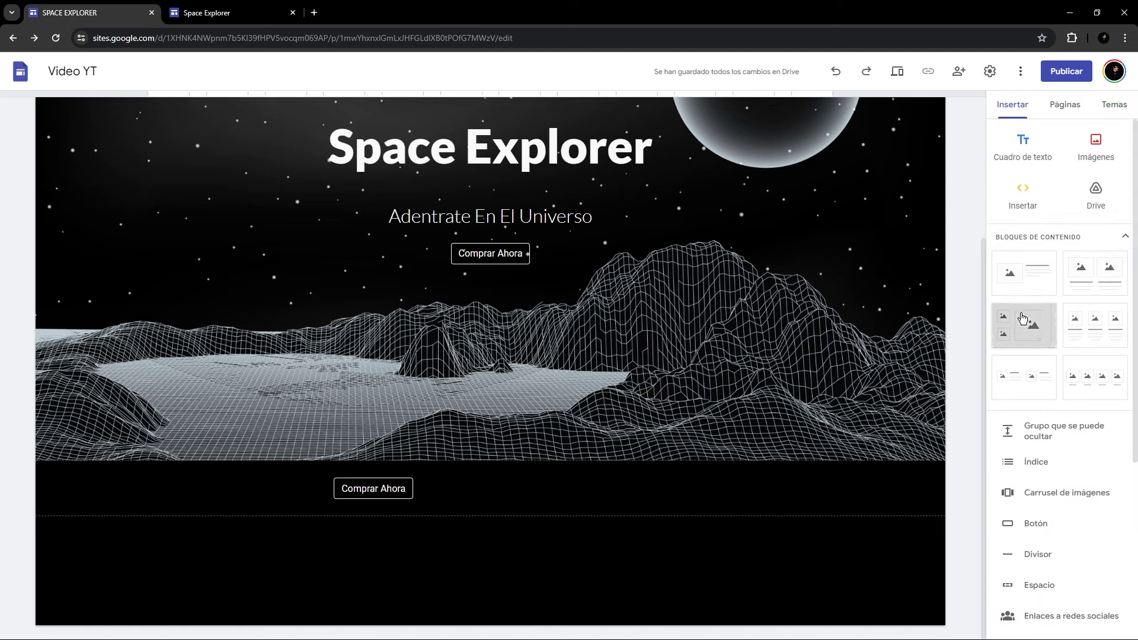
drag(1013, 323, 674, 466)
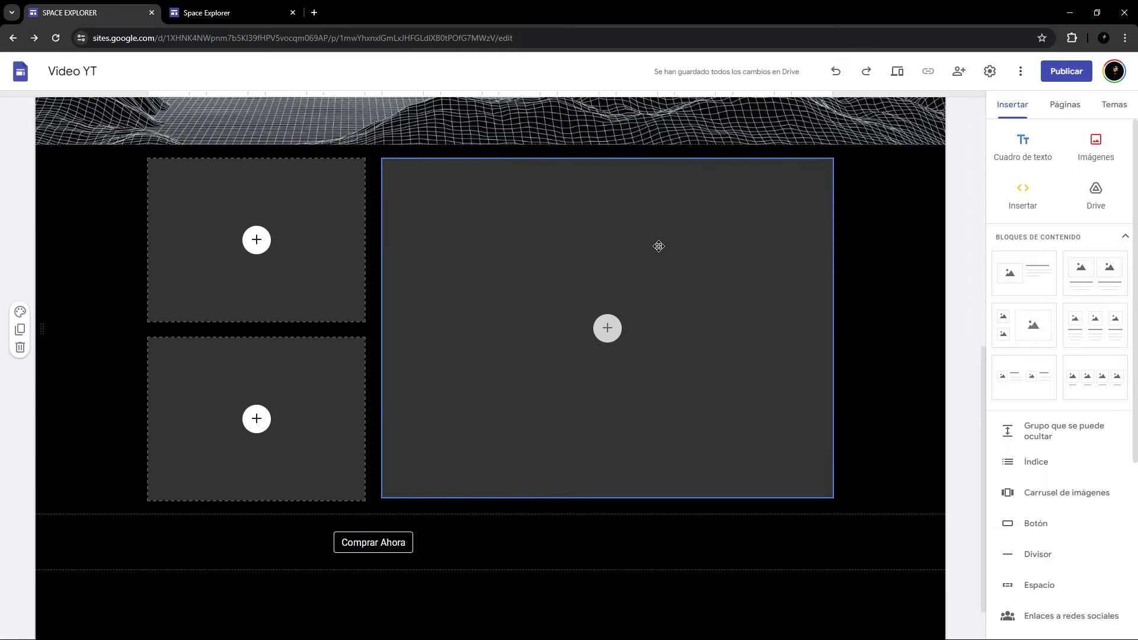
drag(659, 246, 134, 221)
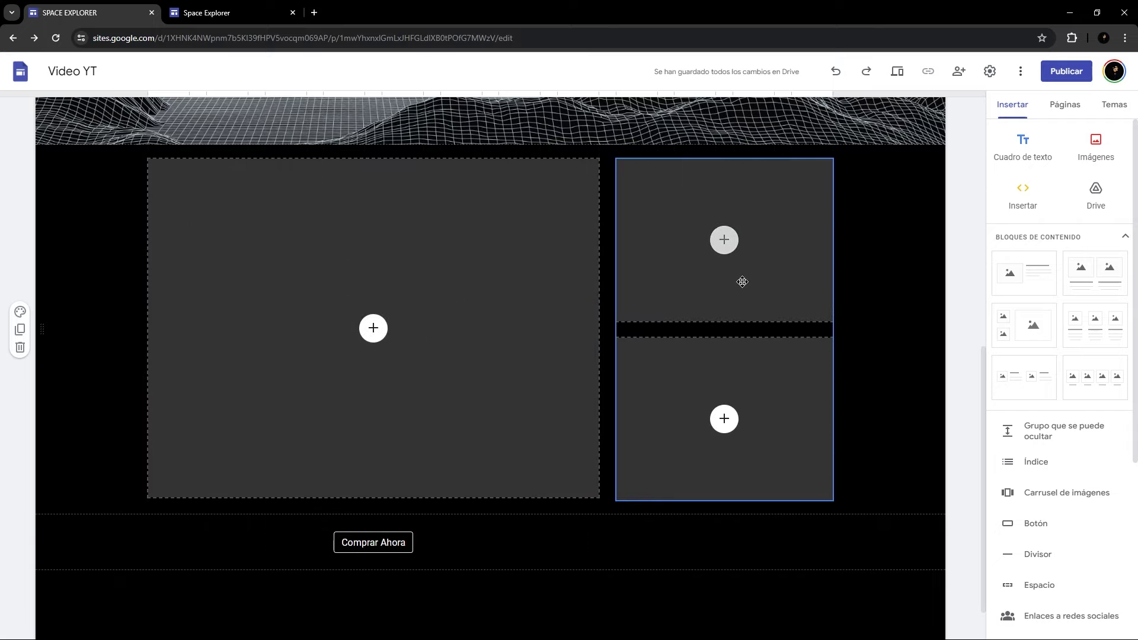
Delete both small image placeholders from the new block, keeping only the large one.
click(708, 230)
click(686, 139)
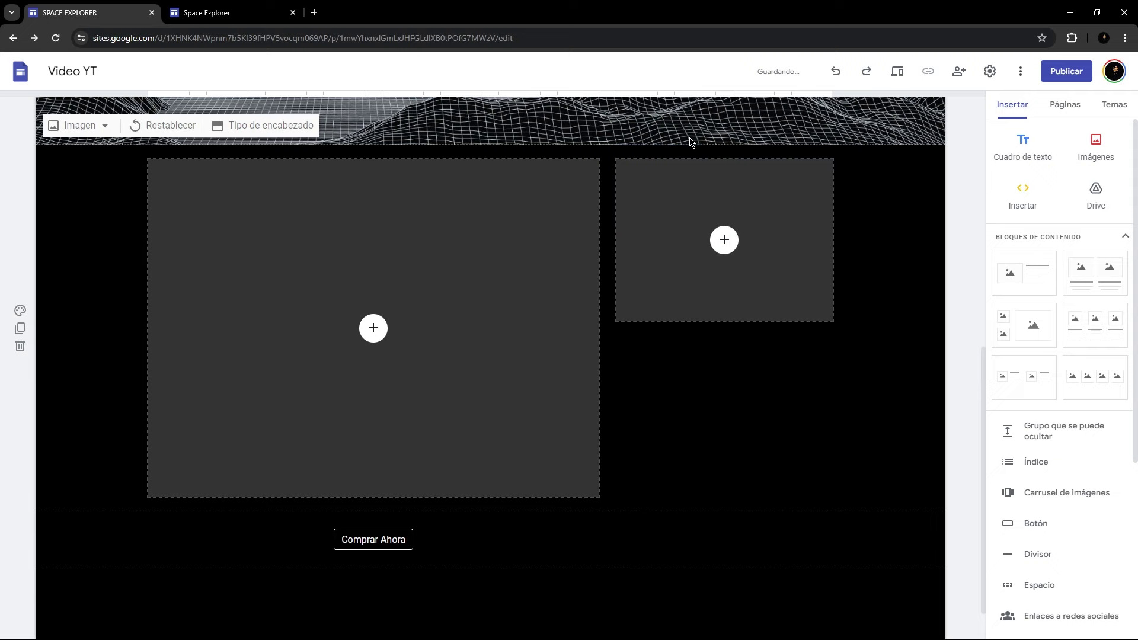
click(731, 166)
click(687, 139)
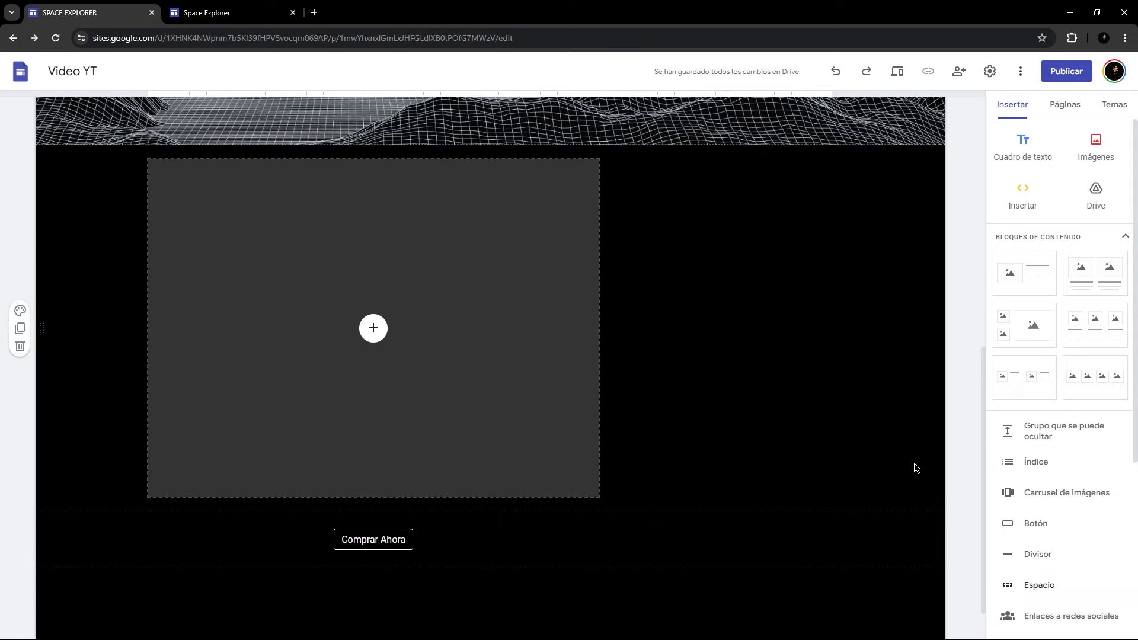
Add two stacked spacers in the empty column beside the large image placeholder.
click(1034, 585)
drag(636, 441, 668, 234)
drag(747, 206, 743, 278)
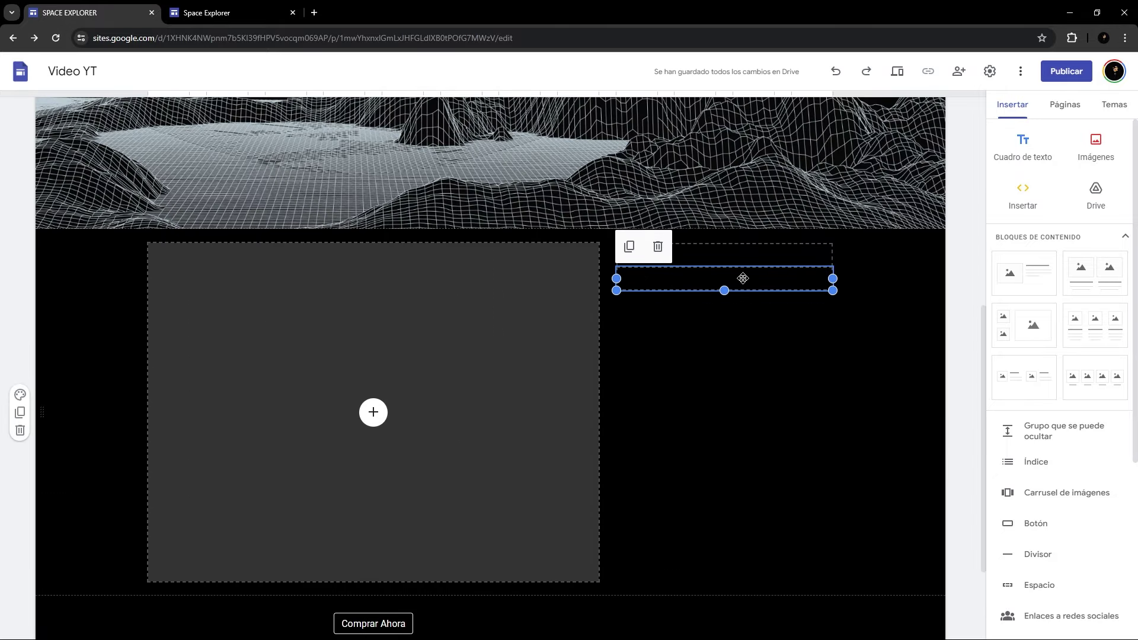
Move the lower Comprar Ahora button into the spacer column and place it between the two spacers.
click(388, 624)
drag(390, 544, 668, 231)
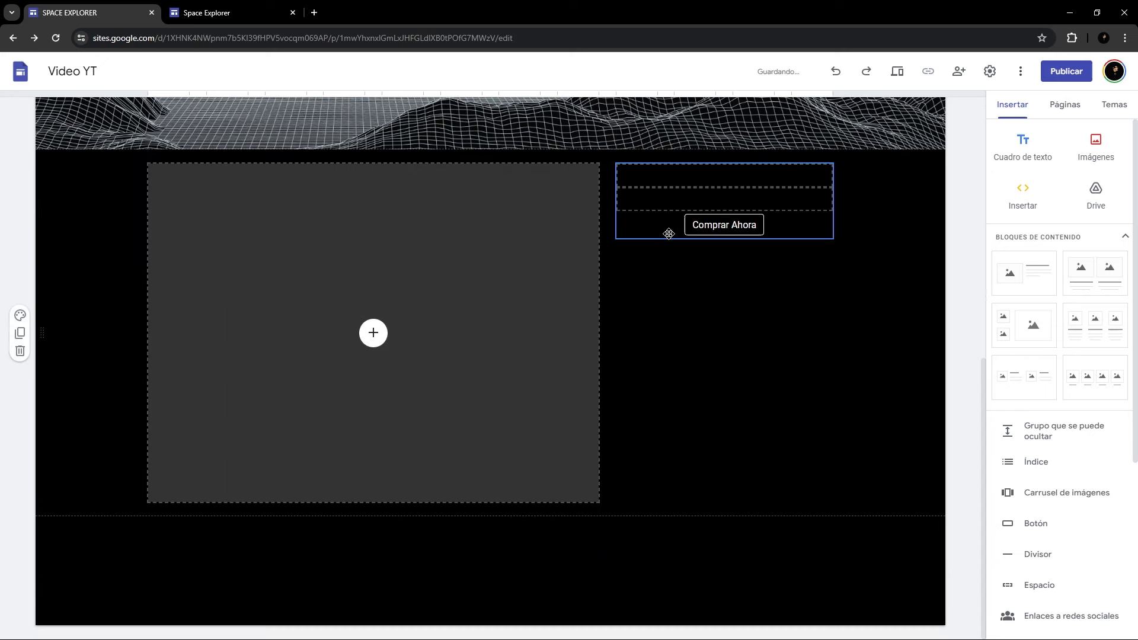
click(724, 229)
drag(743, 225, 740, 191)
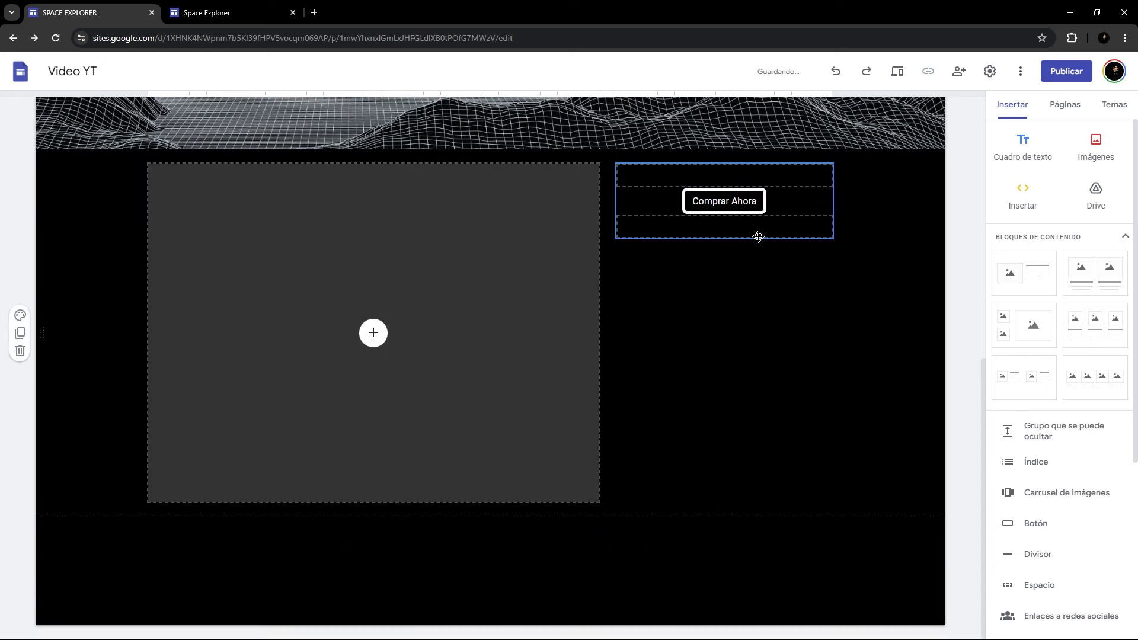
Fill the large placeholder with the astronaut image and try to widen it.
click(374, 333)
click(435, 382)
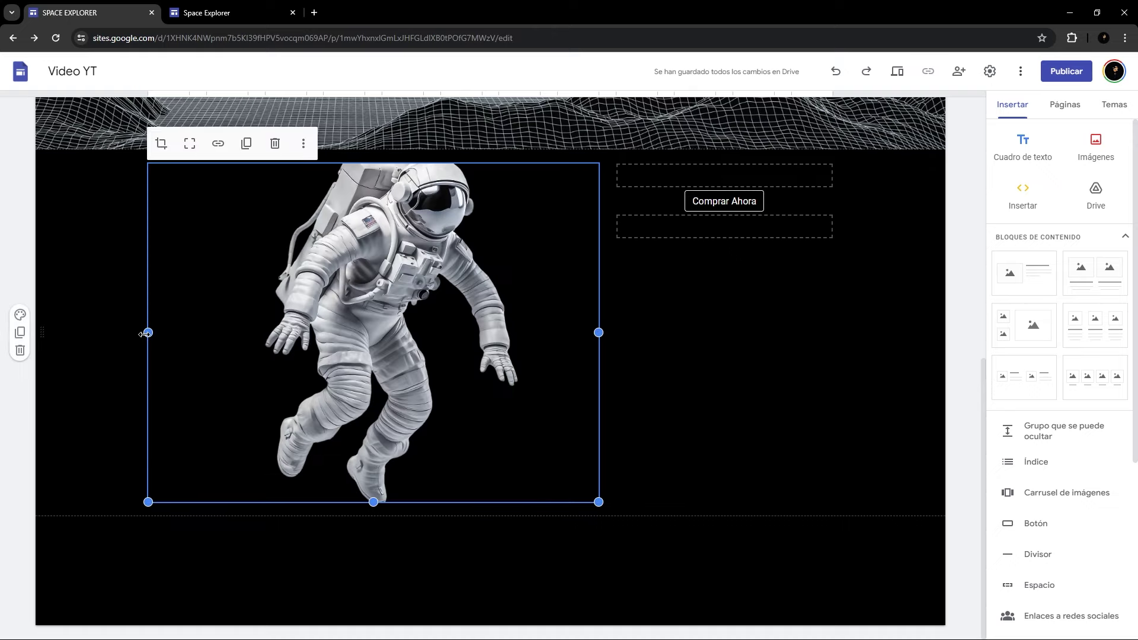
mouse_move(145, 334)
mouse_down()
mouse_move(132, 332)
mouse_move(147, 333)
mouse_up()
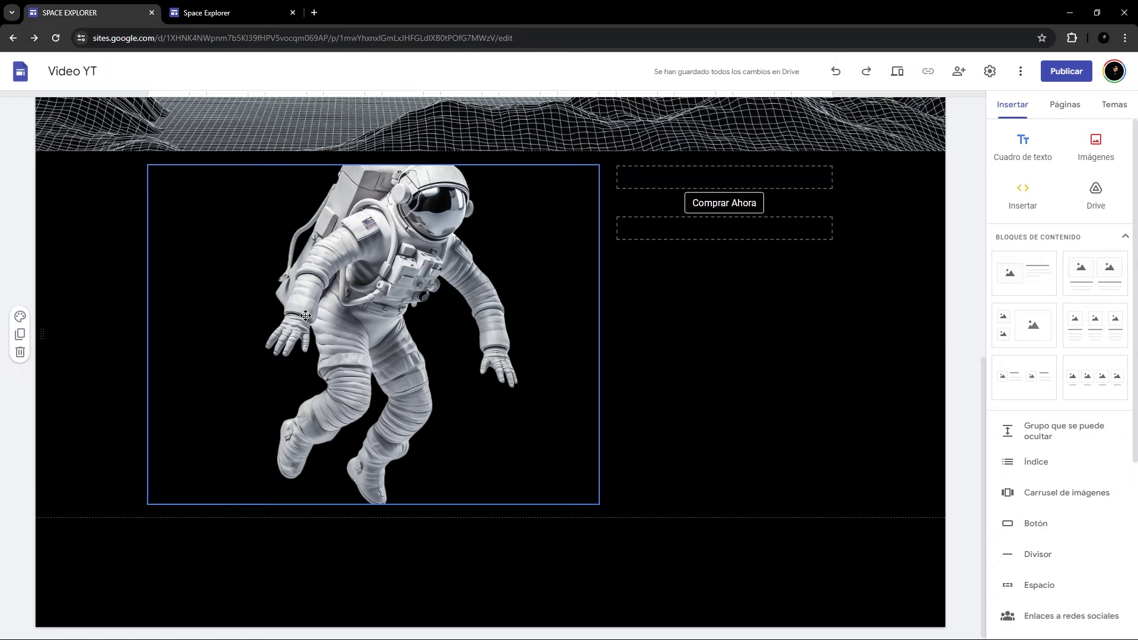
Set the theme's site dimensions to Total and extend the astronaut image downward to show the whole figure.
click(1114, 104)
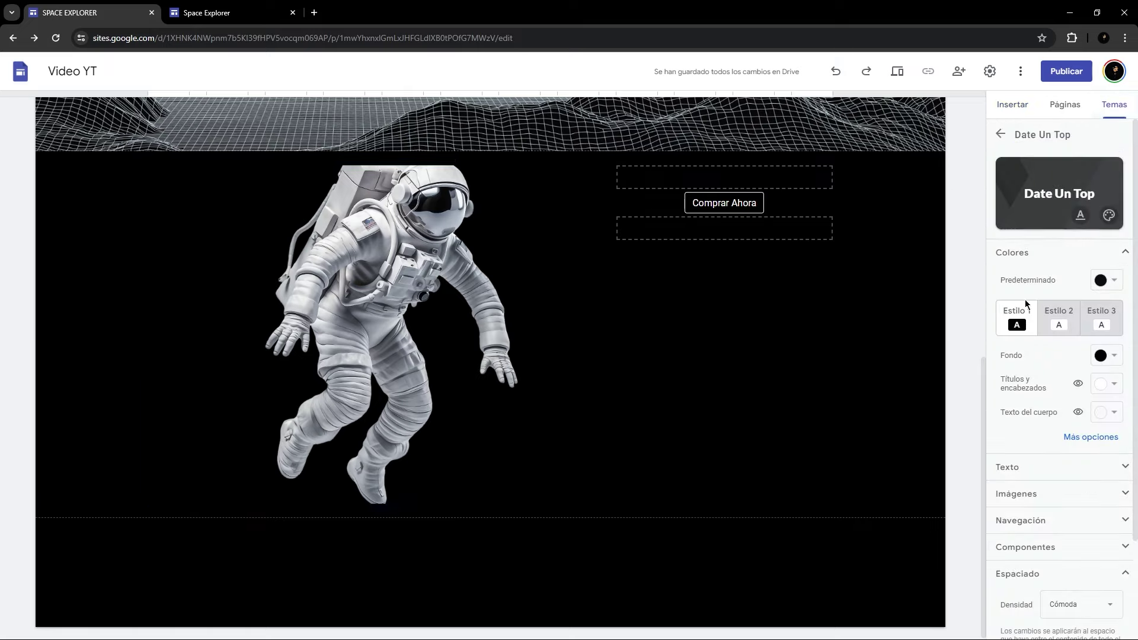
scroll(1025, 303, down, 2)
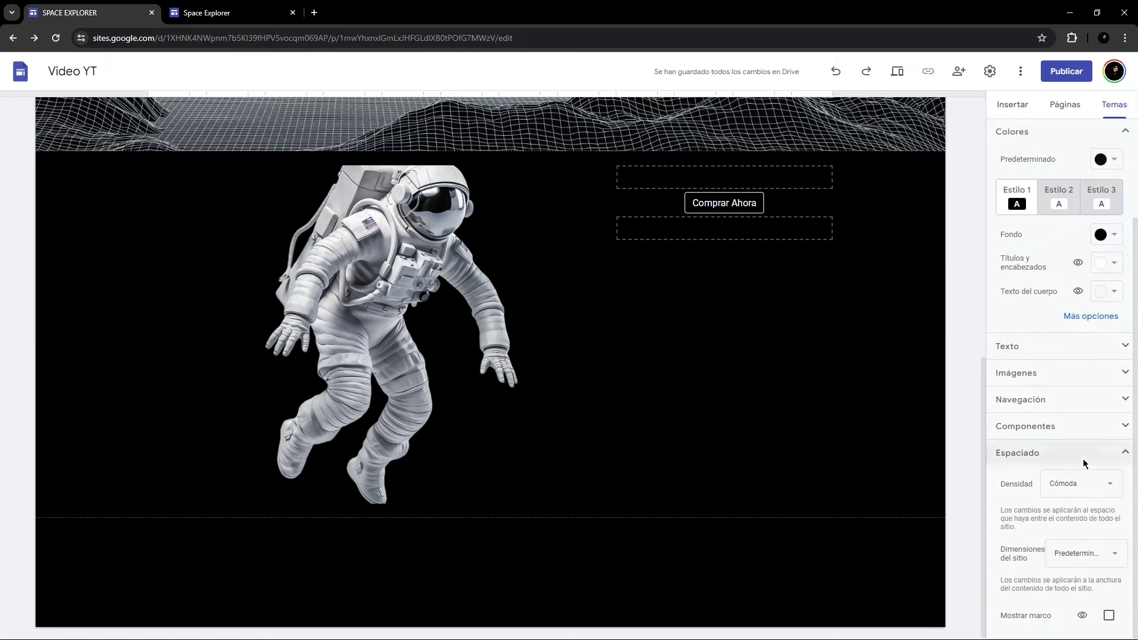
scroll(1083, 463, up, 2)
scroll(1032, 570, down, 2)
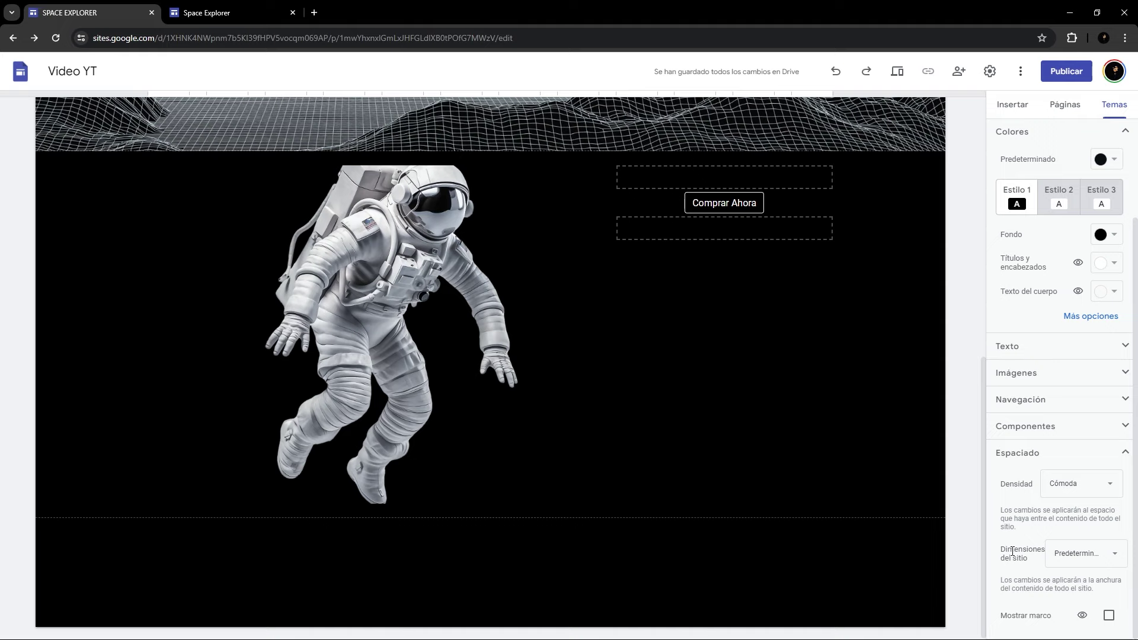
click(1096, 566)
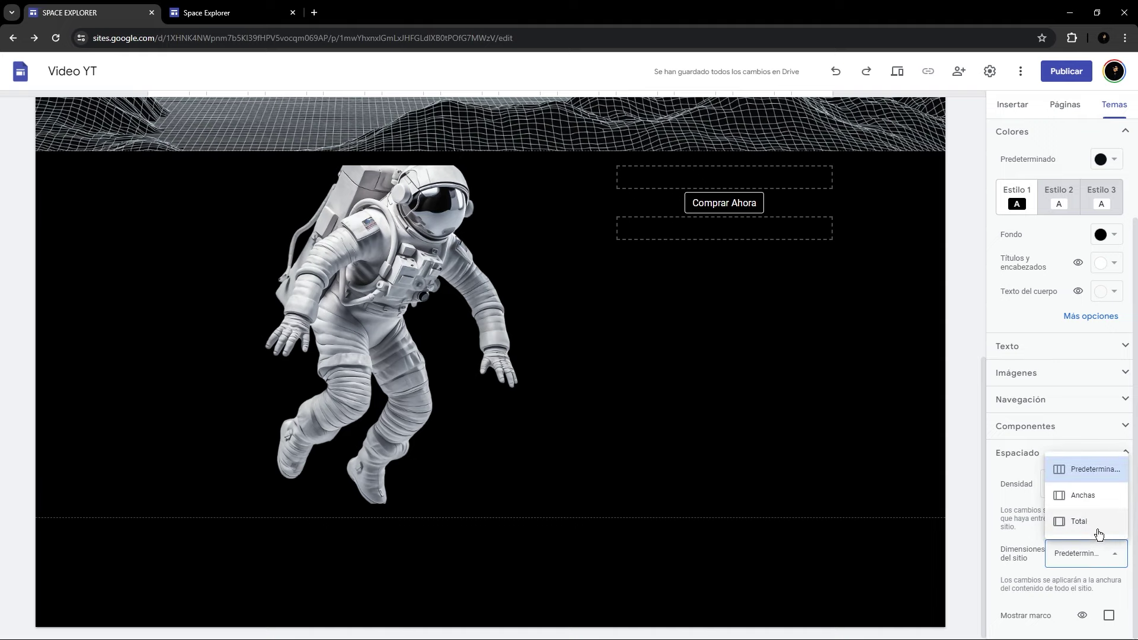
click(1097, 530)
click(174, 274)
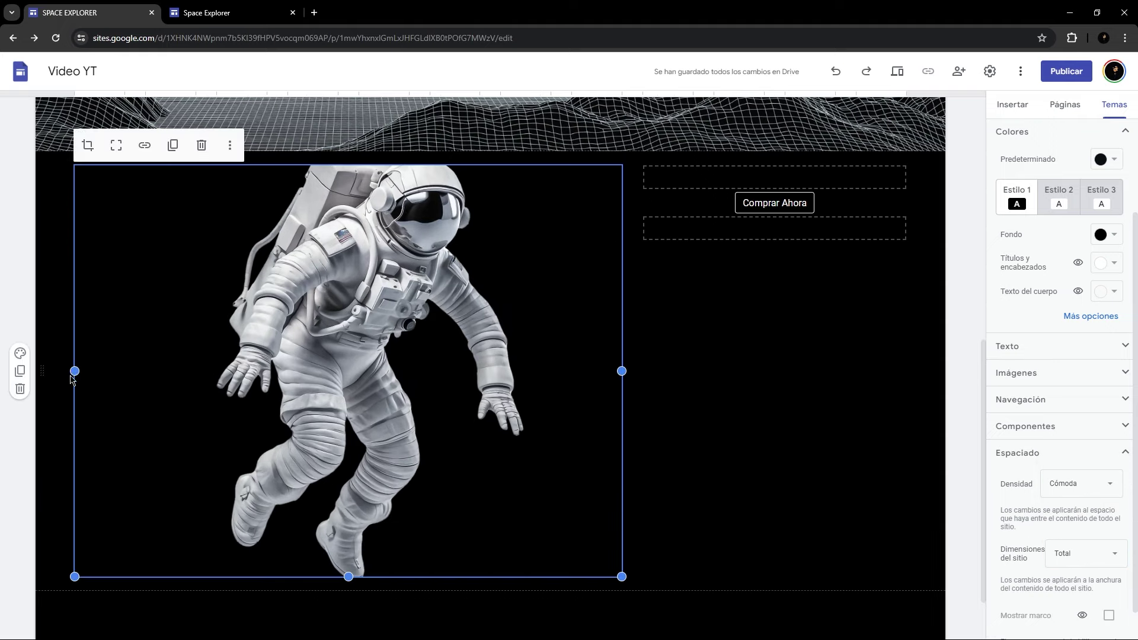
drag(349, 576, 343, 622)
Stretch the spacers above and below the Comprar Ahora button to similar heights so it sits centred beside the astronaut.
click(882, 219)
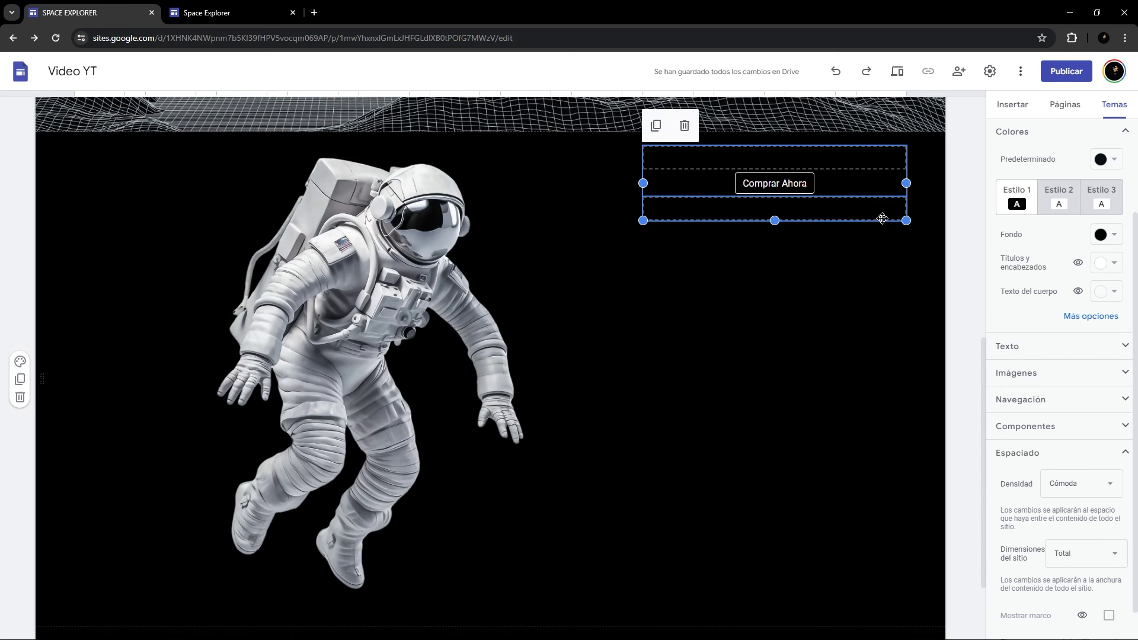
drag(778, 221, 810, 613)
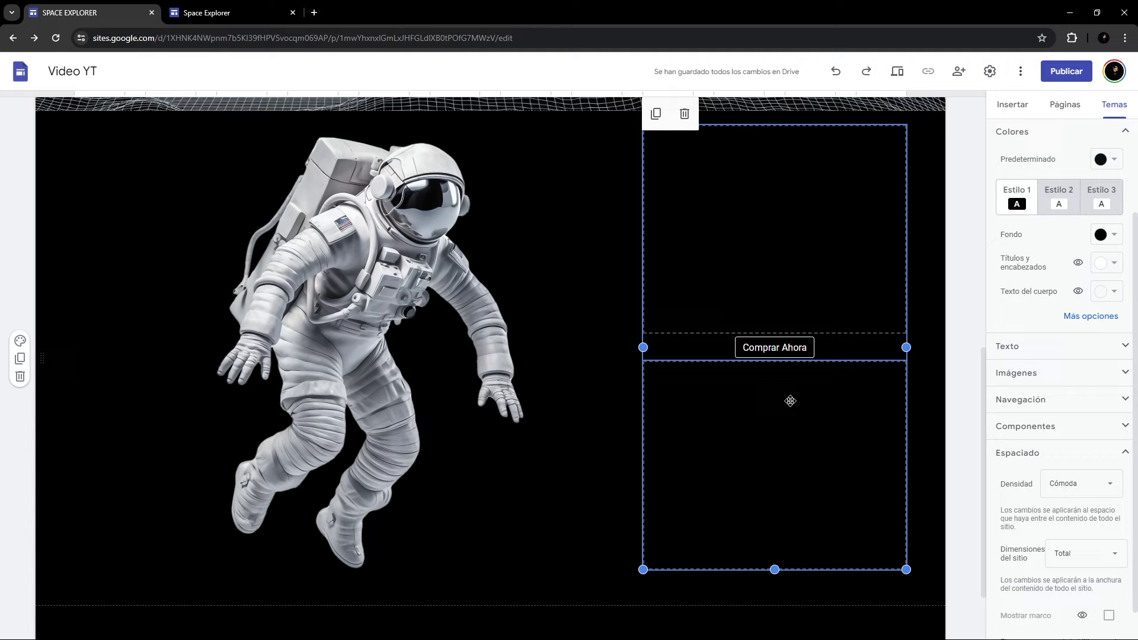
click(787, 502)
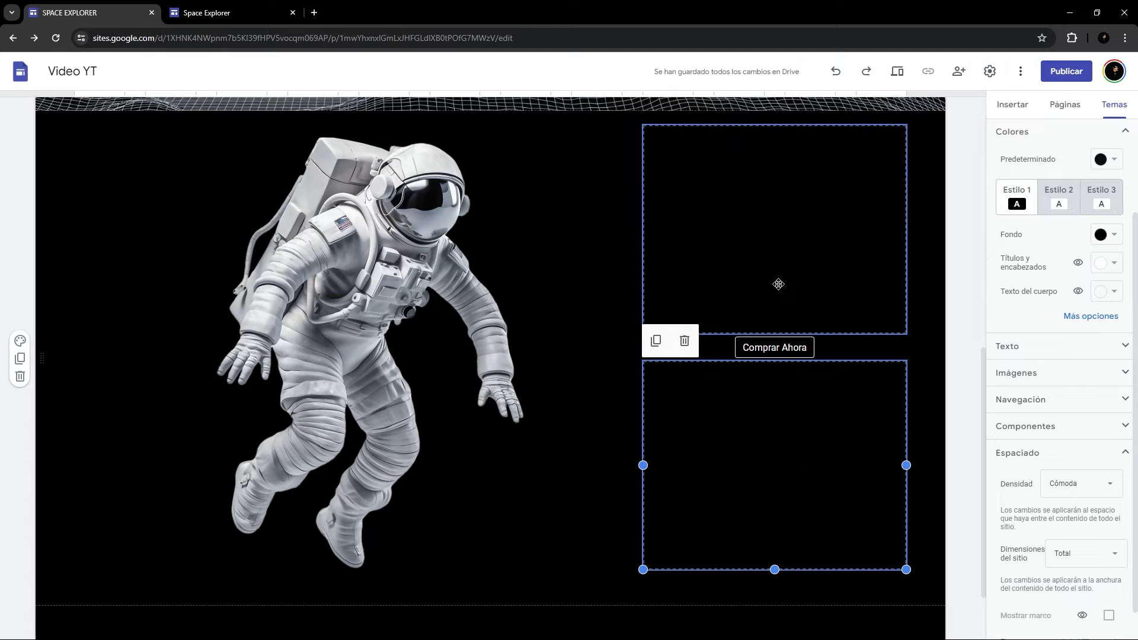
click(841, 261)
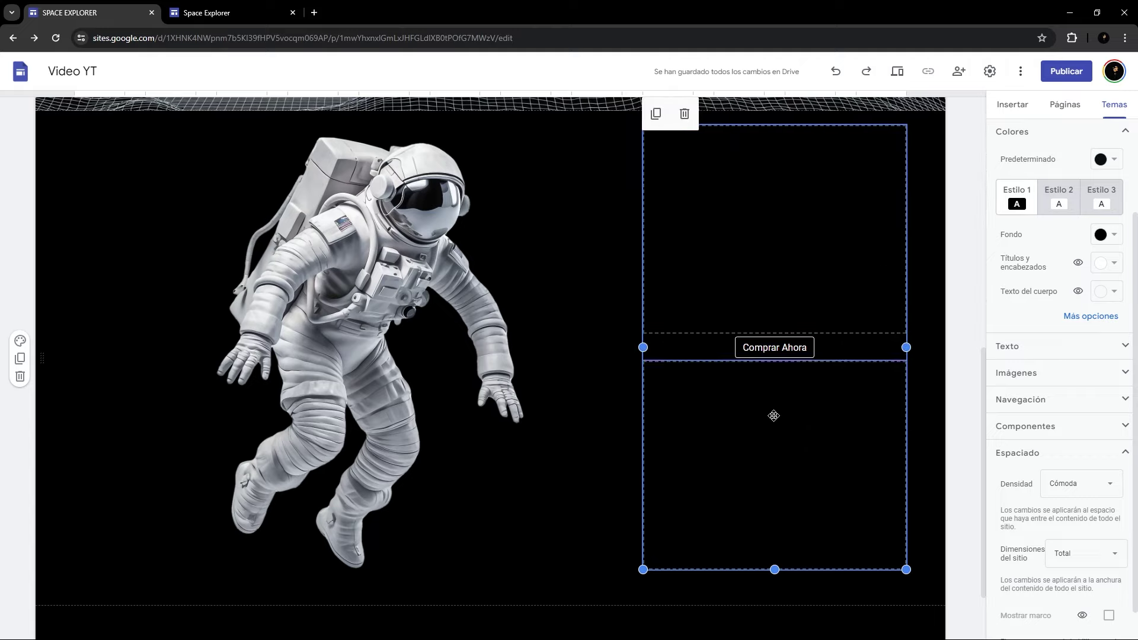
drag(775, 570, 805, 440)
click(804, 440)
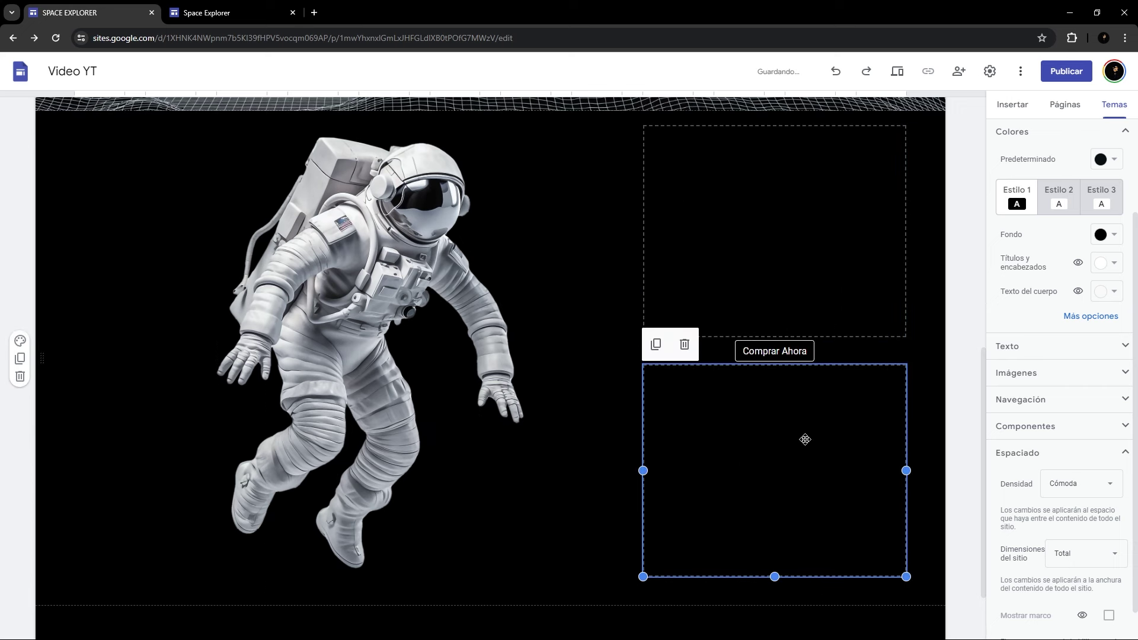
drag(775, 576, 781, 510)
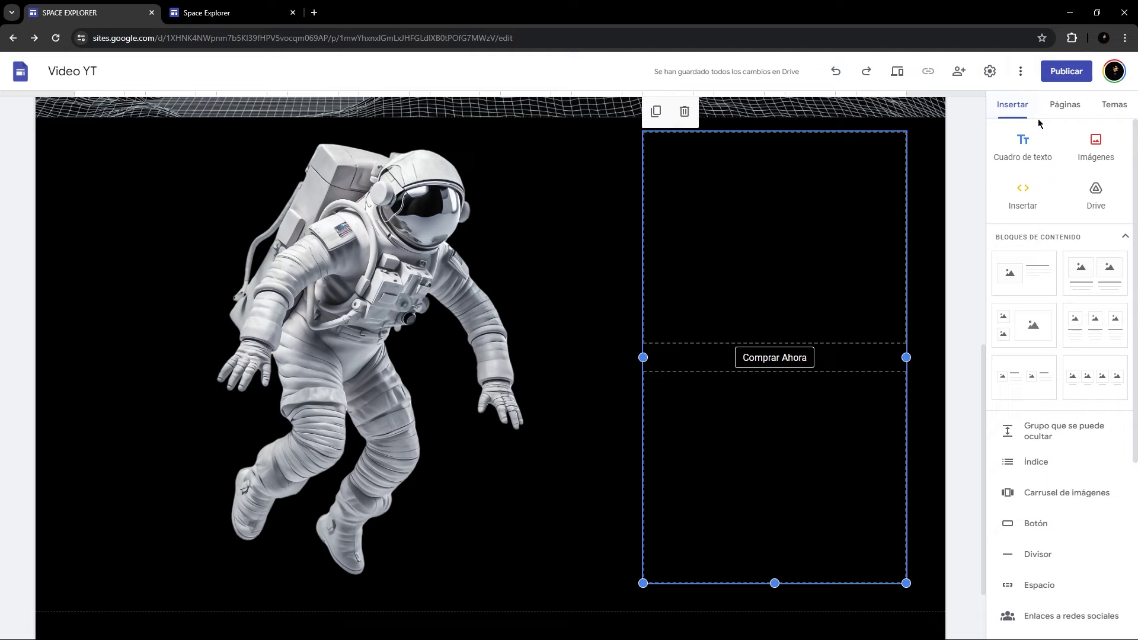
Add a text box reading "Explora el Universo" and format it in heavy bold Roboto at size 18.
click(1023, 147)
text(Explora el Un)
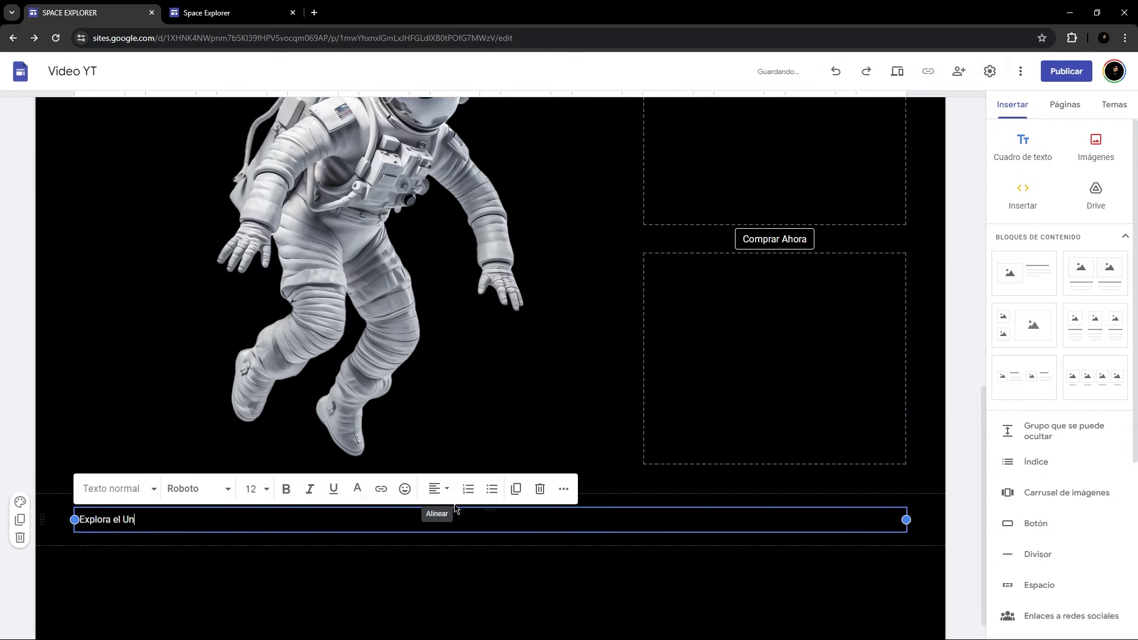
text(iverso)
key(ctrl+a)
click(198, 489)
mouse_move(196, 581)
click(332, 611)
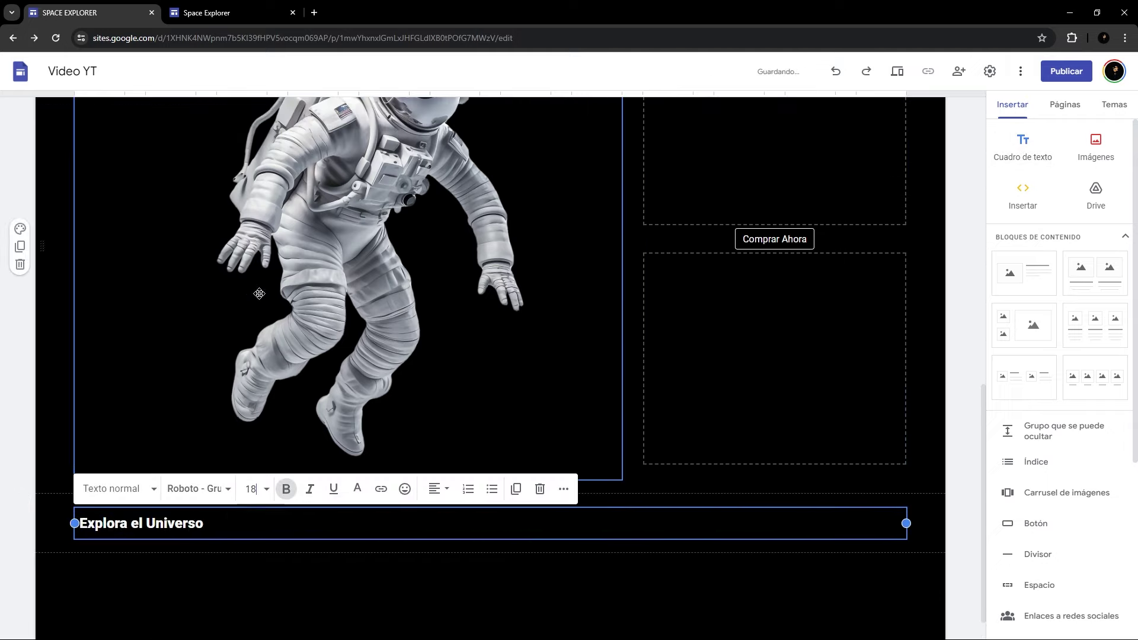
Centre the "Explora el Universo" text and move it directly above the Comprar Ahora button beside the astronaut.
click(438, 494)
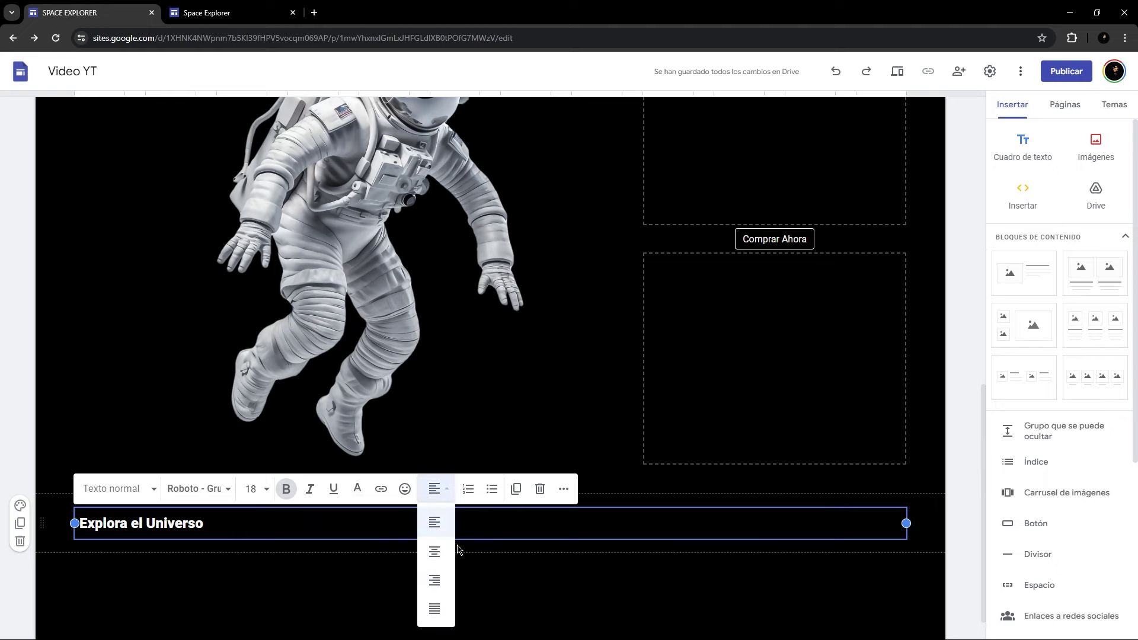
click(435, 551)
drag(437, 534, 736, 230)
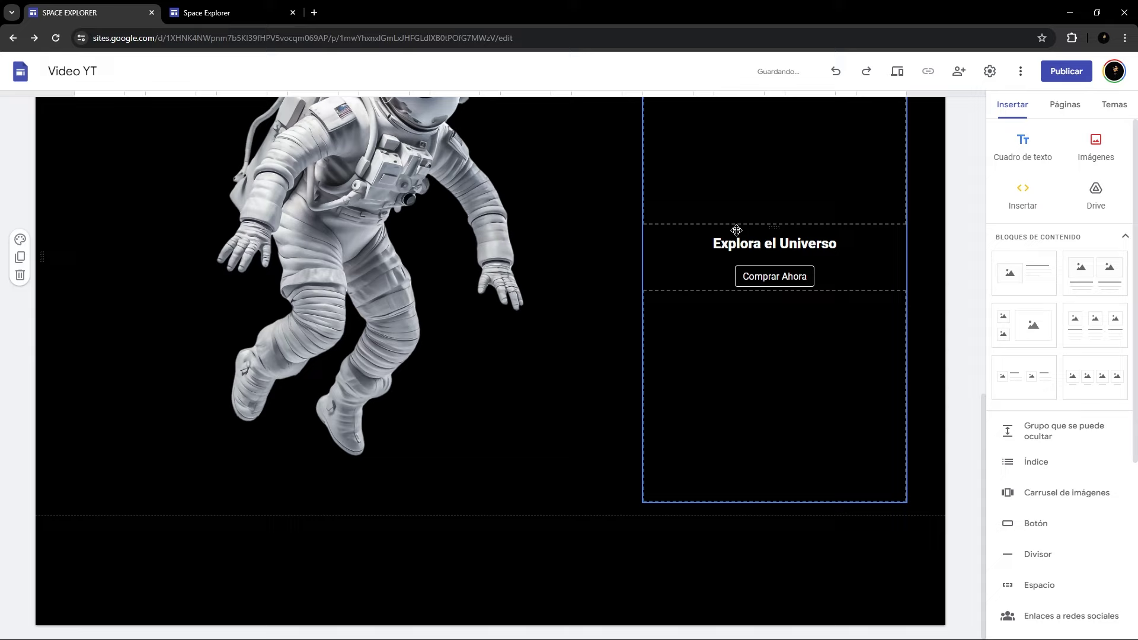
Rename the Comprar Ahora button beside the astronaut as "Explorar", link it to the Explorer page, and test it.
double_click(771, 277)
text(Exp)
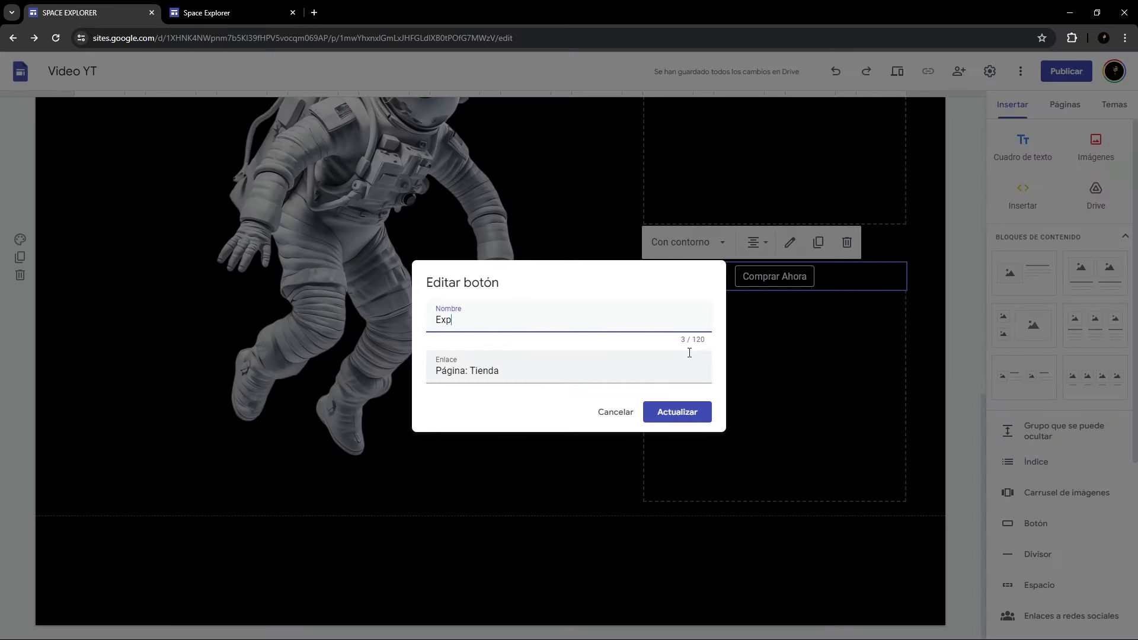
text(lorar)
click(578, 371)
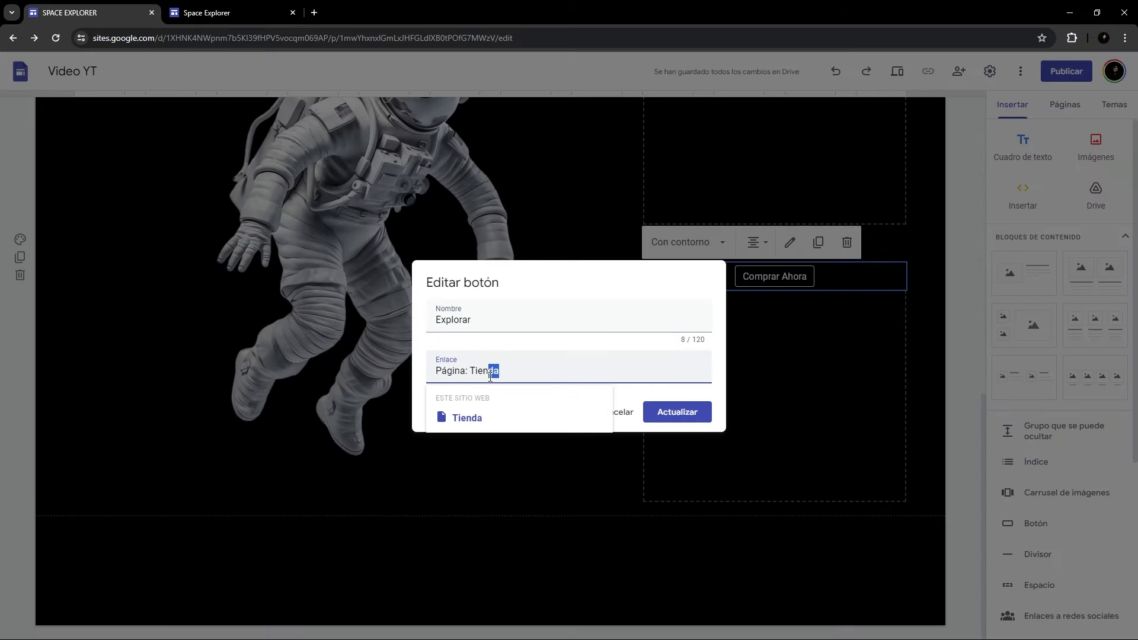
drag(490, 376, 435, 372)
key(BackSpace)
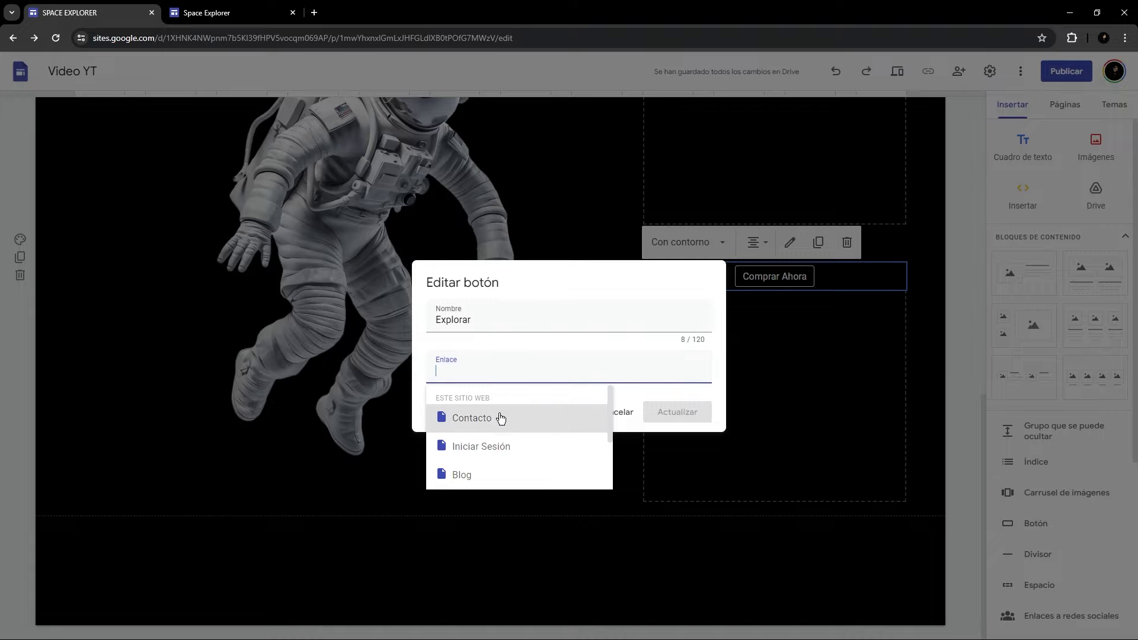
scroll(495, 472, down, 3)
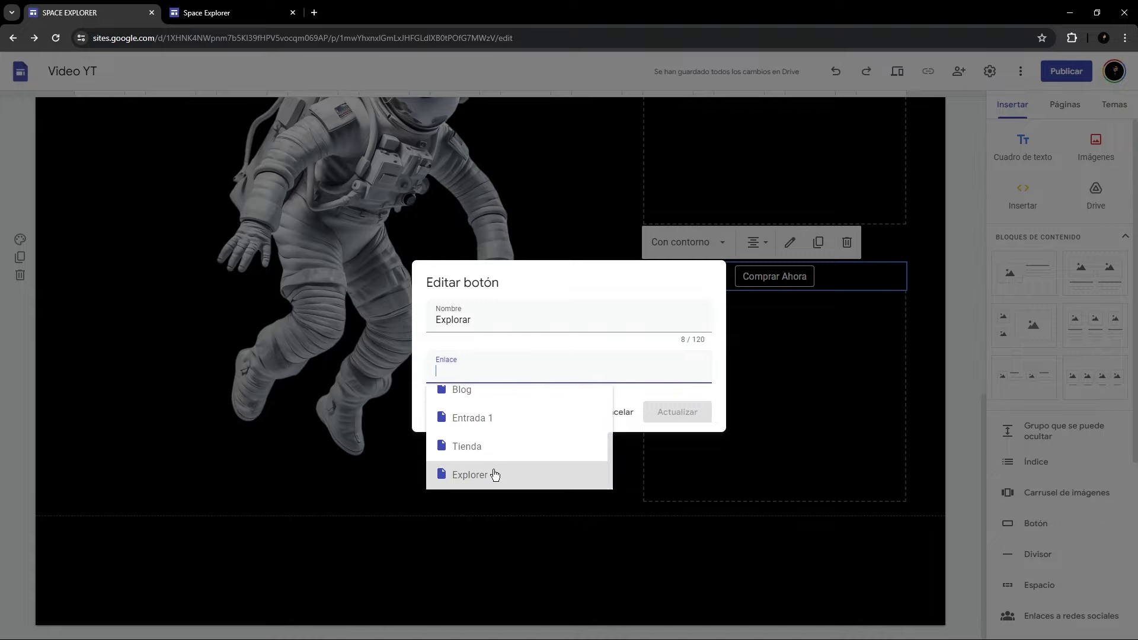
click(493, 472)
click(678, 412)
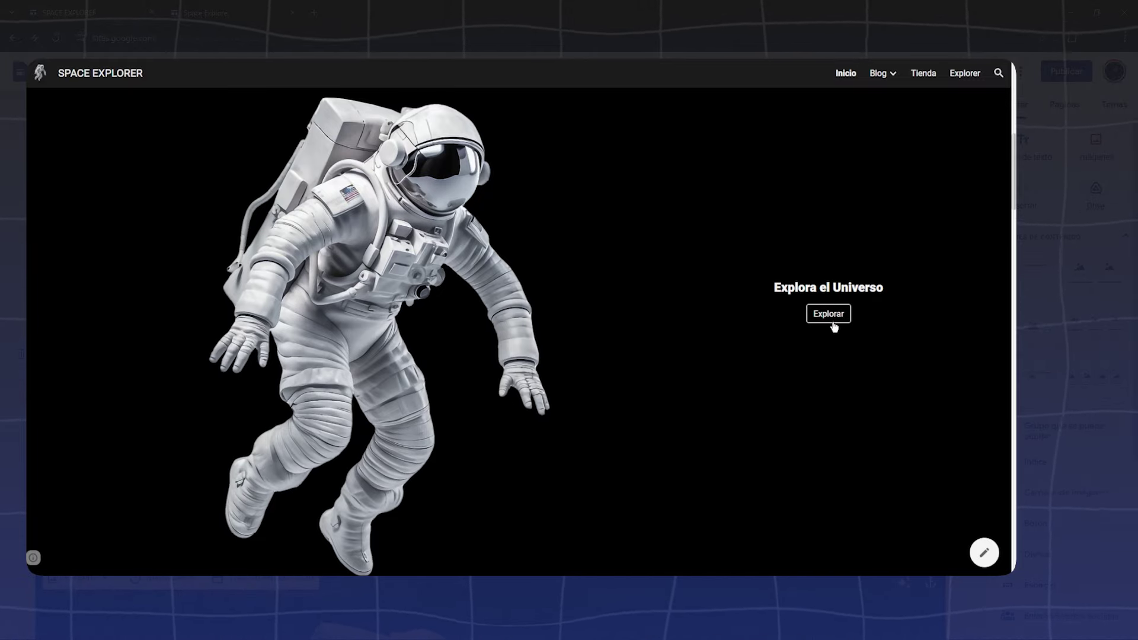
click(832, 323)
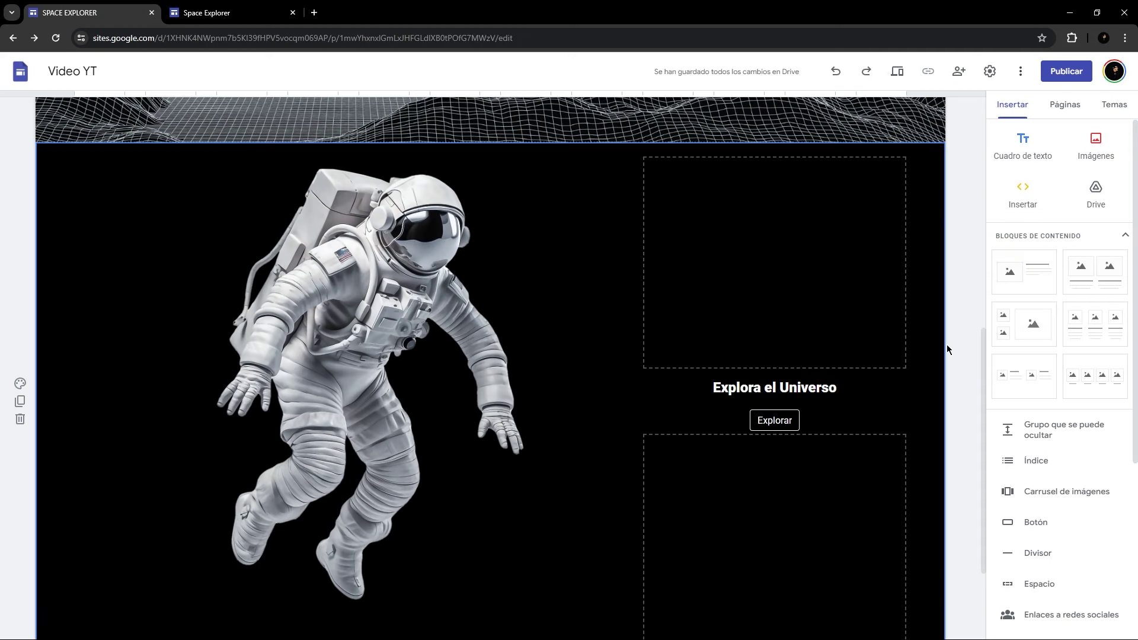
Insert an image carousel with the uploaded cat and two astronaut pictures, and place it in its own section below the white astronaut.
scroll(972, 343, up, 1)
click(1057, 498)
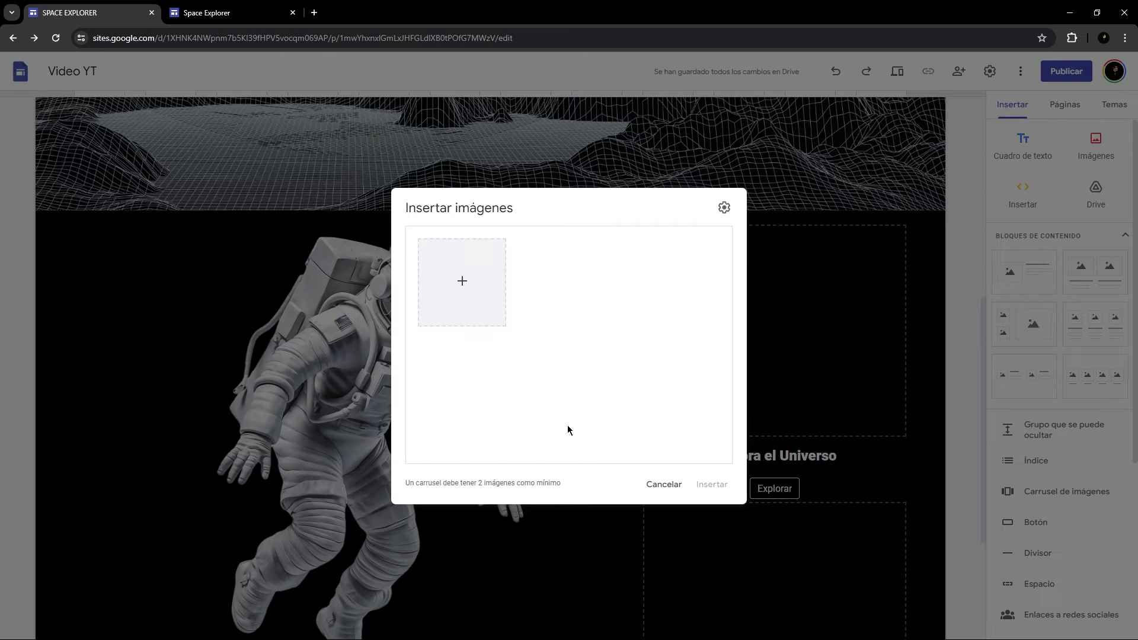
click(466, 281)
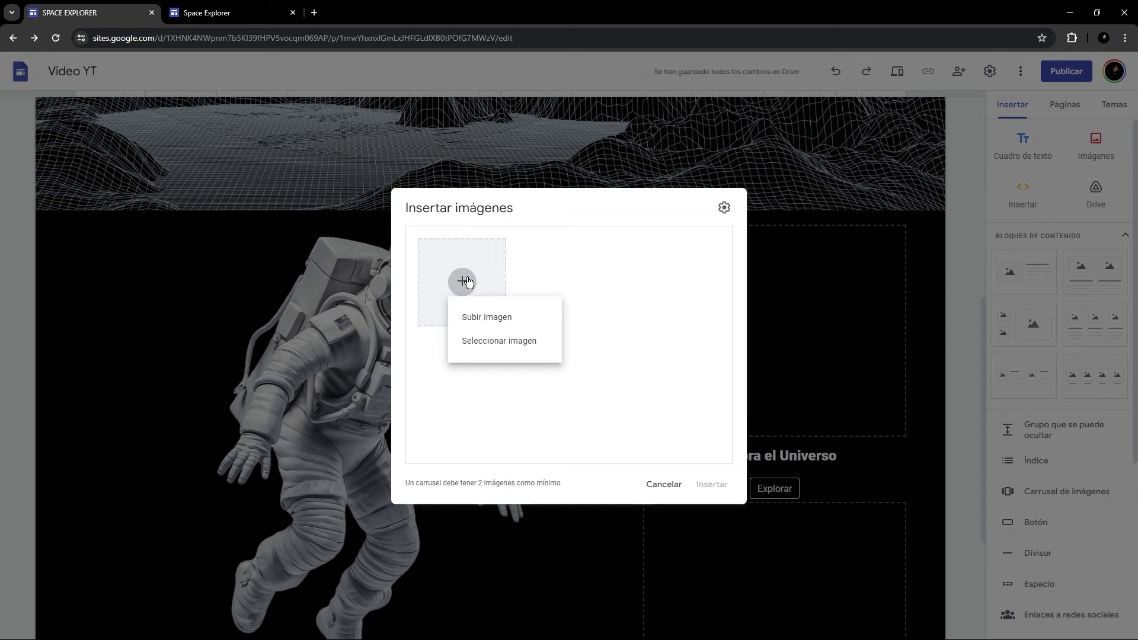
click(472, 321)
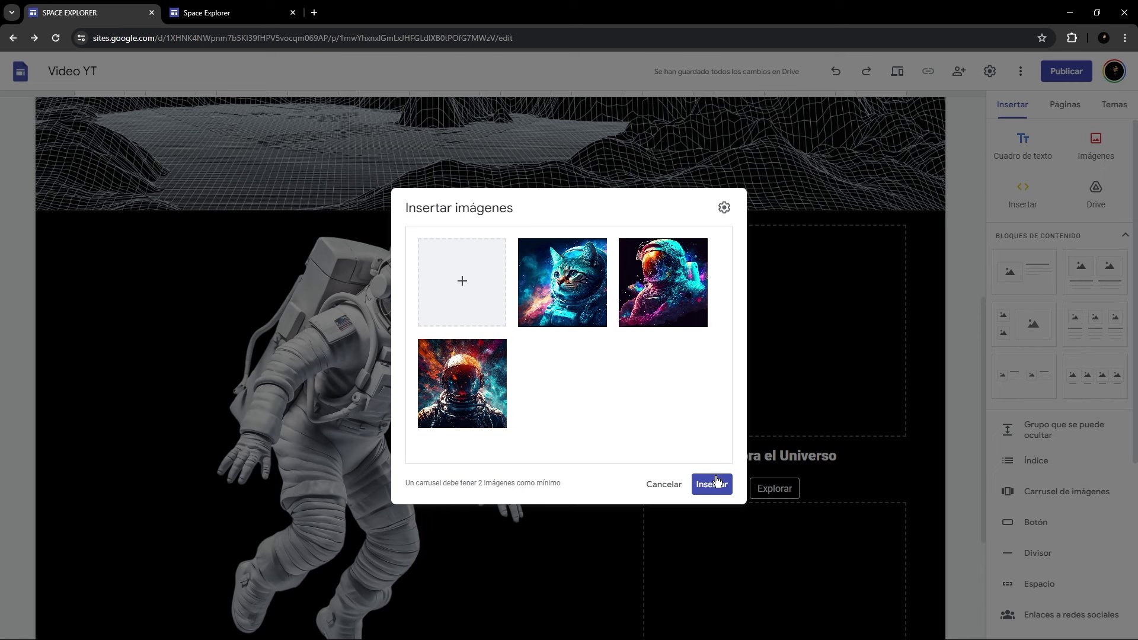
click(712, 484)
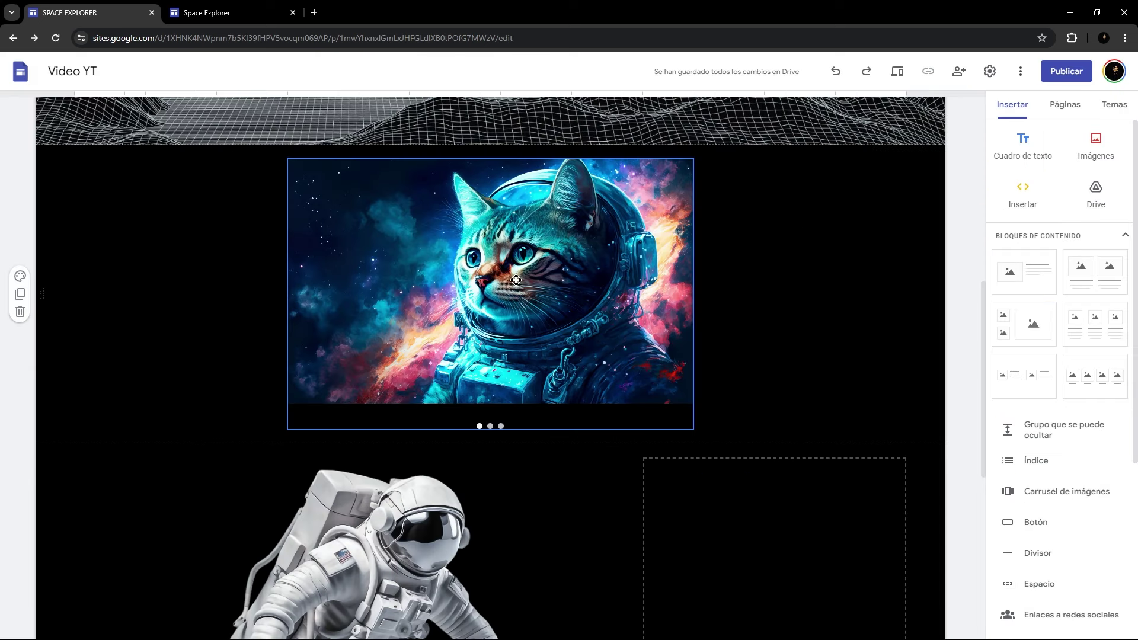
drag(531, 265, 493, 524)
scroll(129, 352, down, 4)
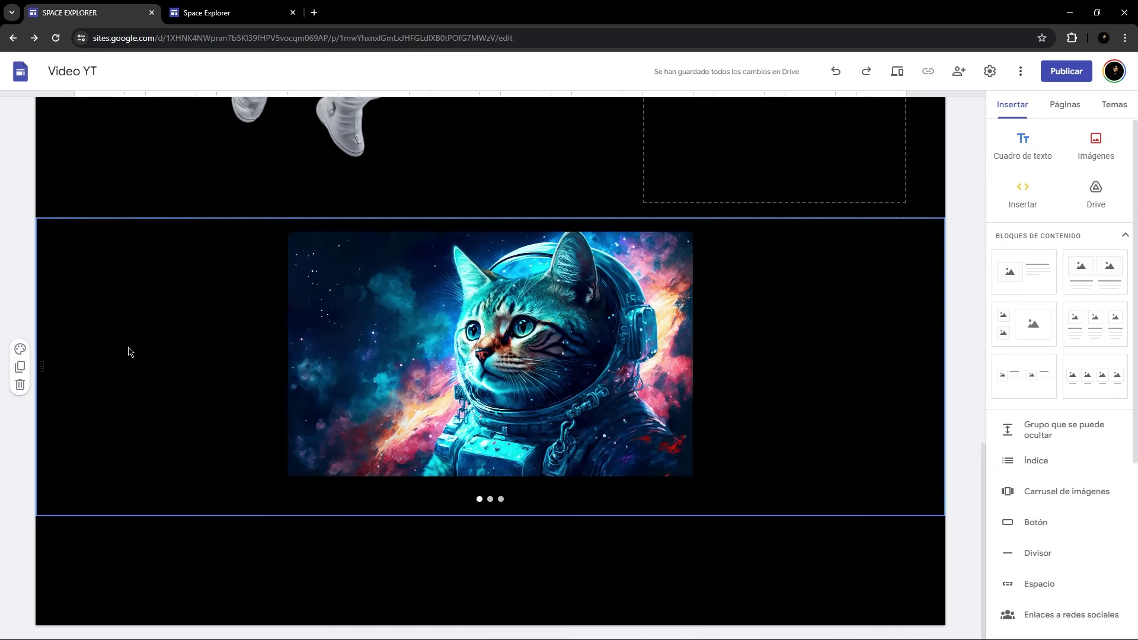
Upload the starry neon grid landscape as the background image of the carousel section.
click(18, 352)
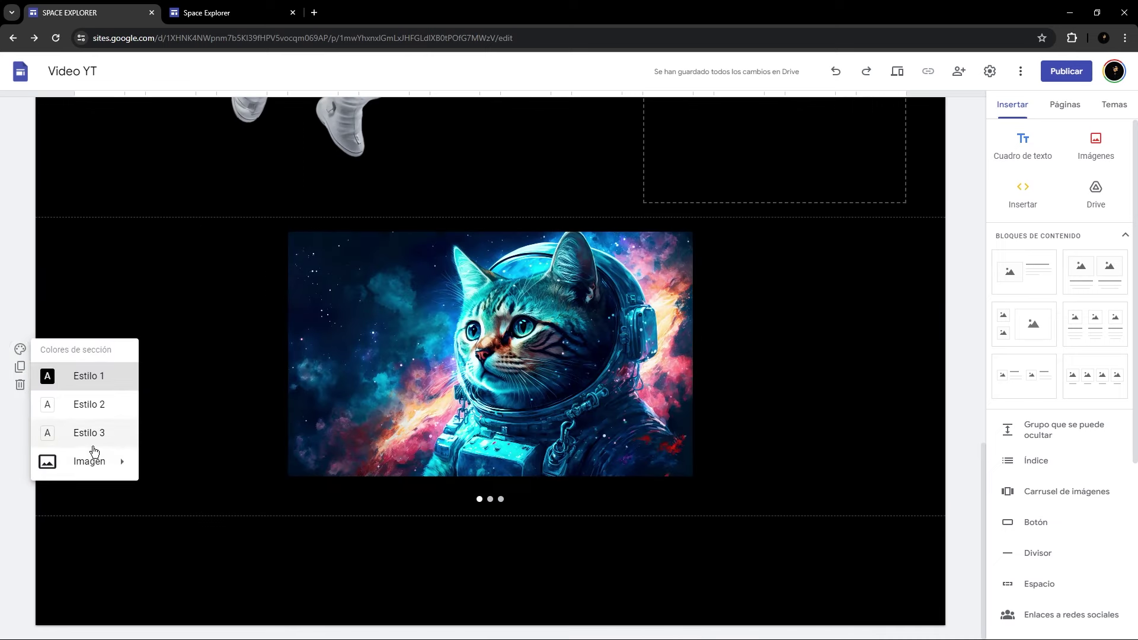
mouse_move(98, 470)
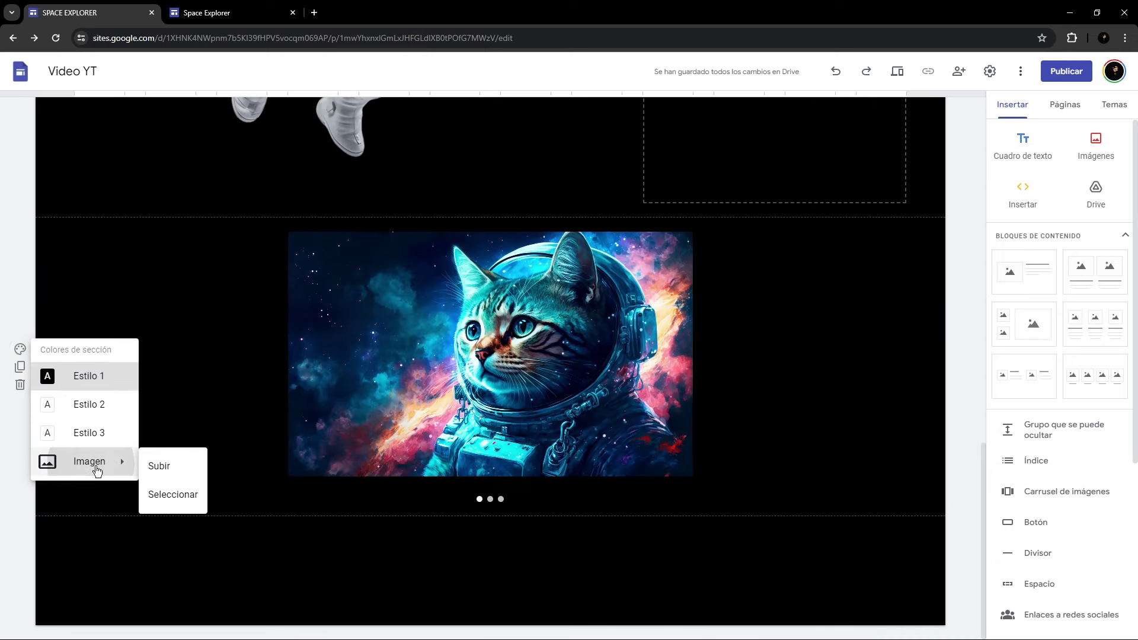
click(160, 465)
Add a text box reading "Explora Nuestro Blog" and format it in heavy Lato at size 30.
click(1022, 146)
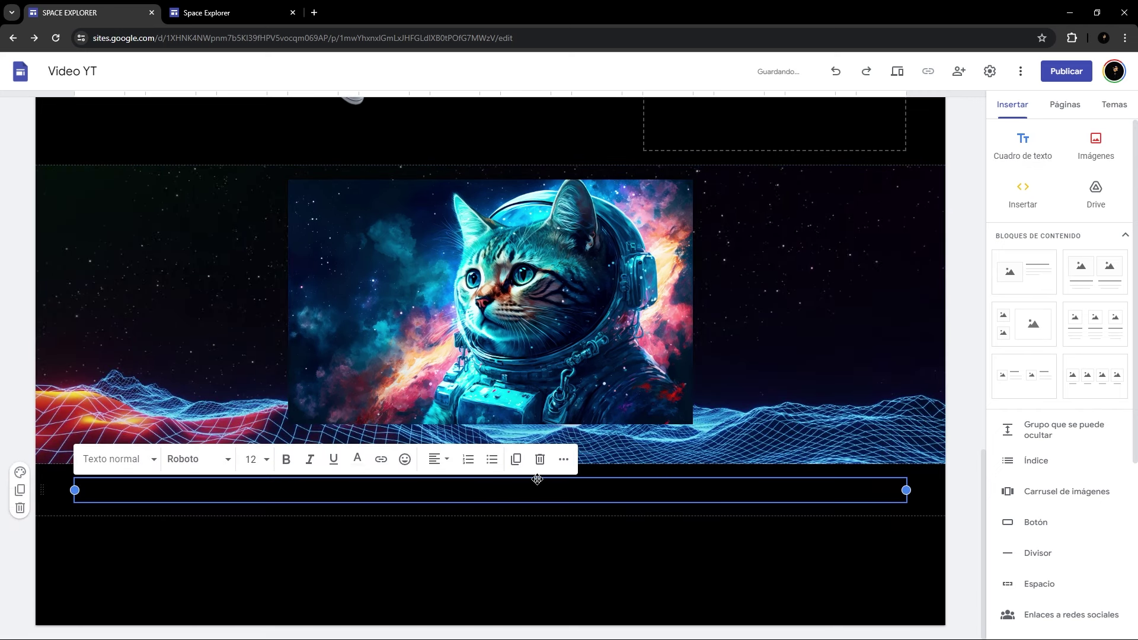
text(Explora Nuestro Blog)
key(ctrl+a)
click(226, 460)
mouse_move(237, 531)
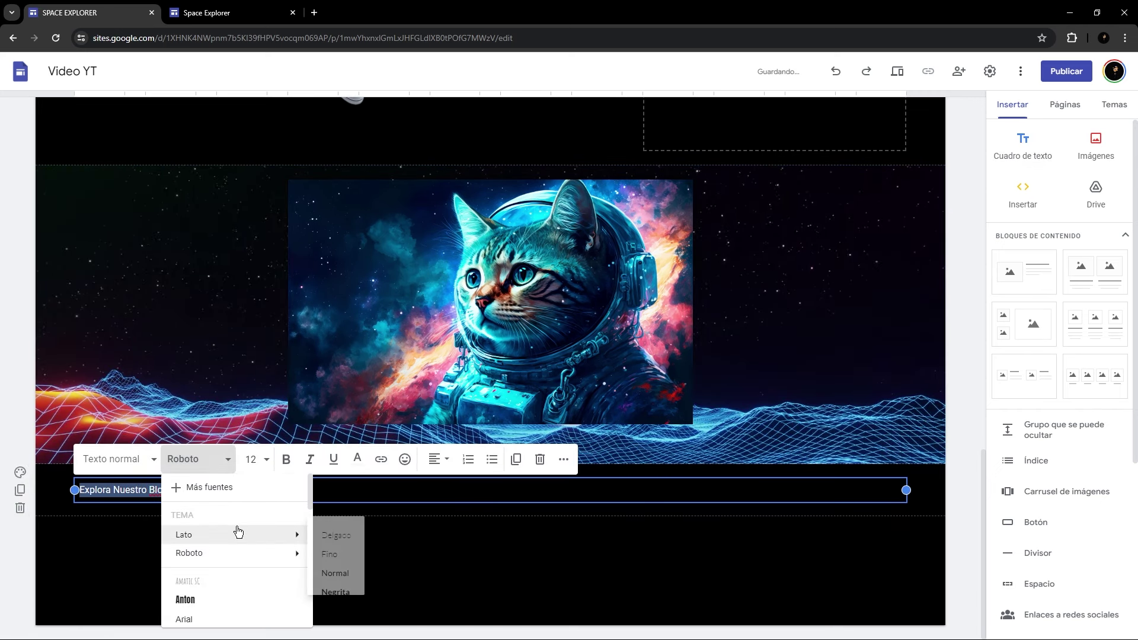
click(340, 584)
click(266, 460)
scroll(271, 534, down, 3)
click(255, 548)
Centre the "Explora Nuestro Blog" heading and move it directly above the carousel.
click(439, 460)
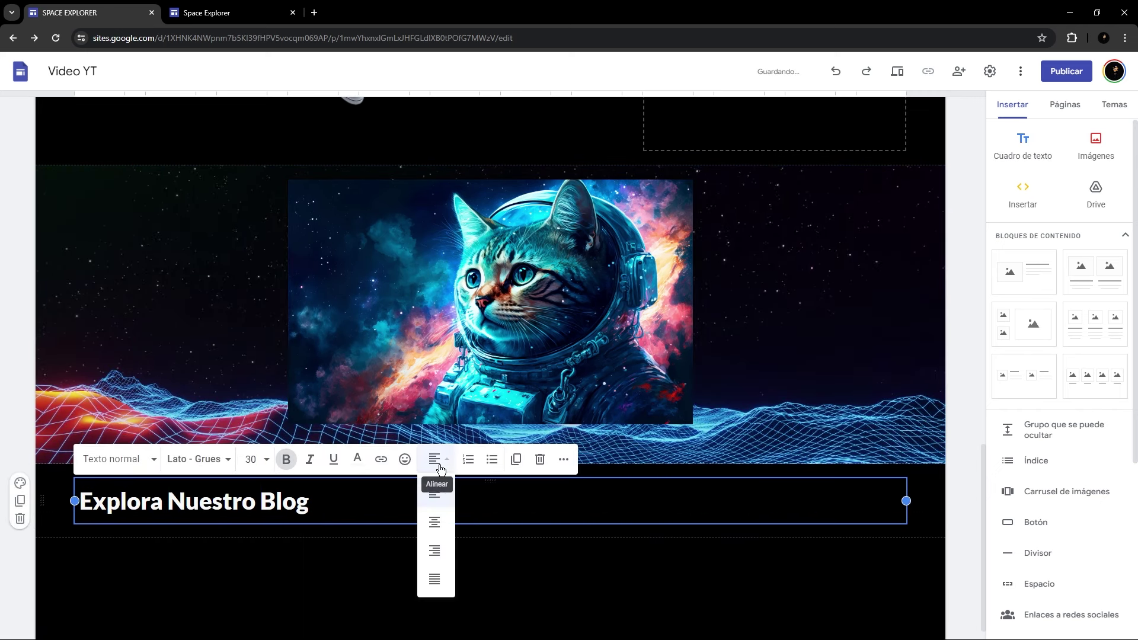
click(435, 522)
drag(490, 480, 462, 180)
Add a spacer beneath the carousel within its section and stretch it downward to reveal more of the background landscape.
click(1039, 584)
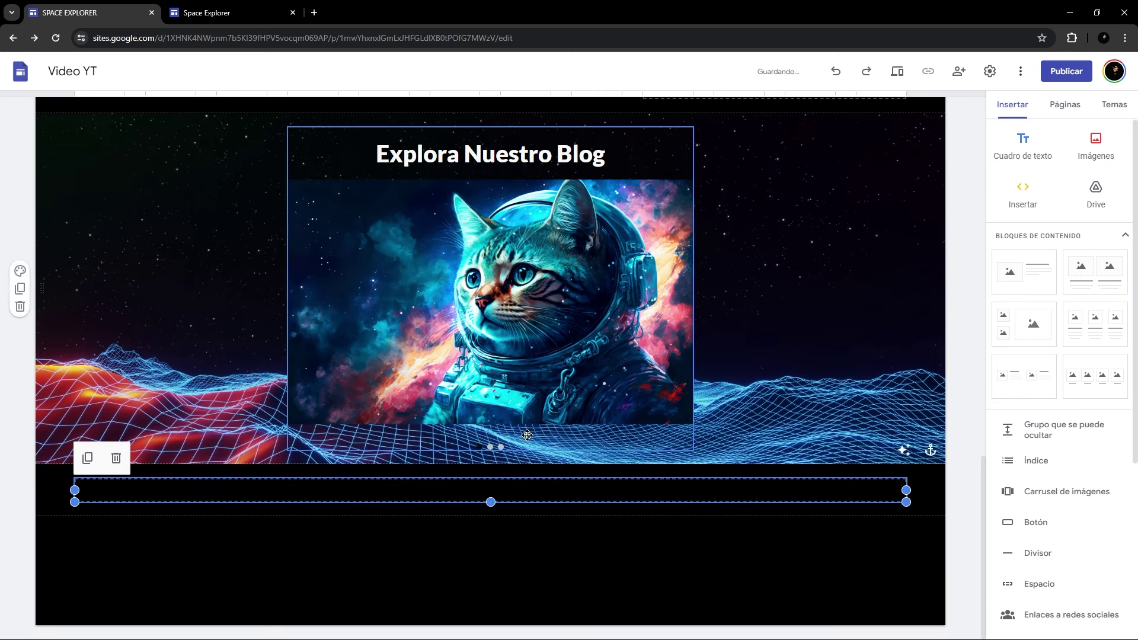
drag(521, 491, 511, 457)
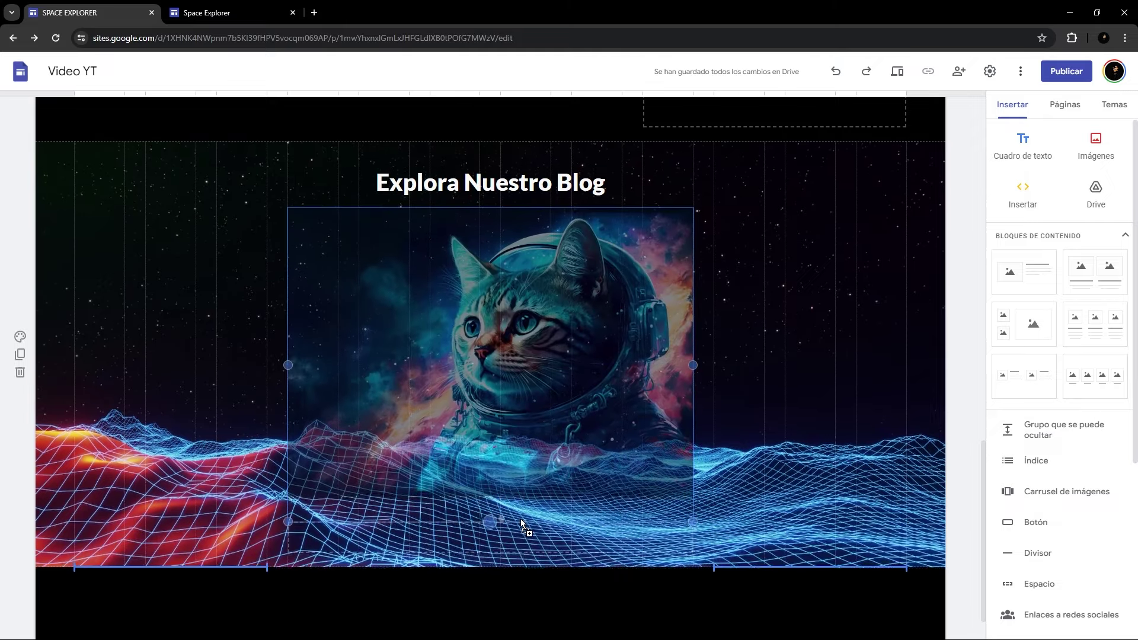
drag(528, 499, 494, 519)
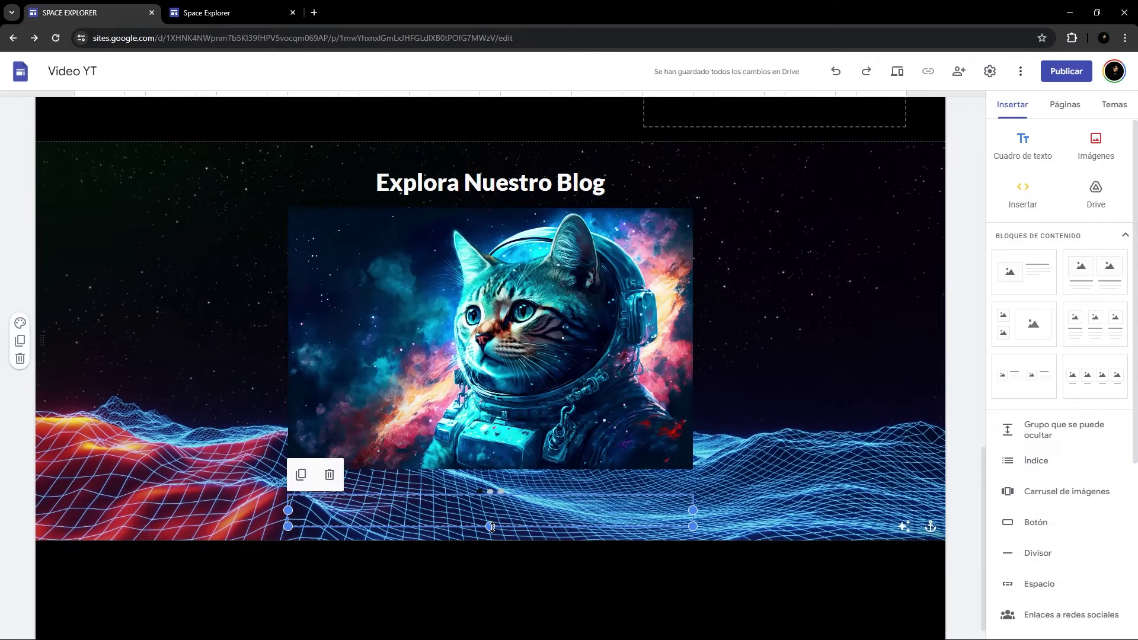
drag(492, 527, 481, 621)
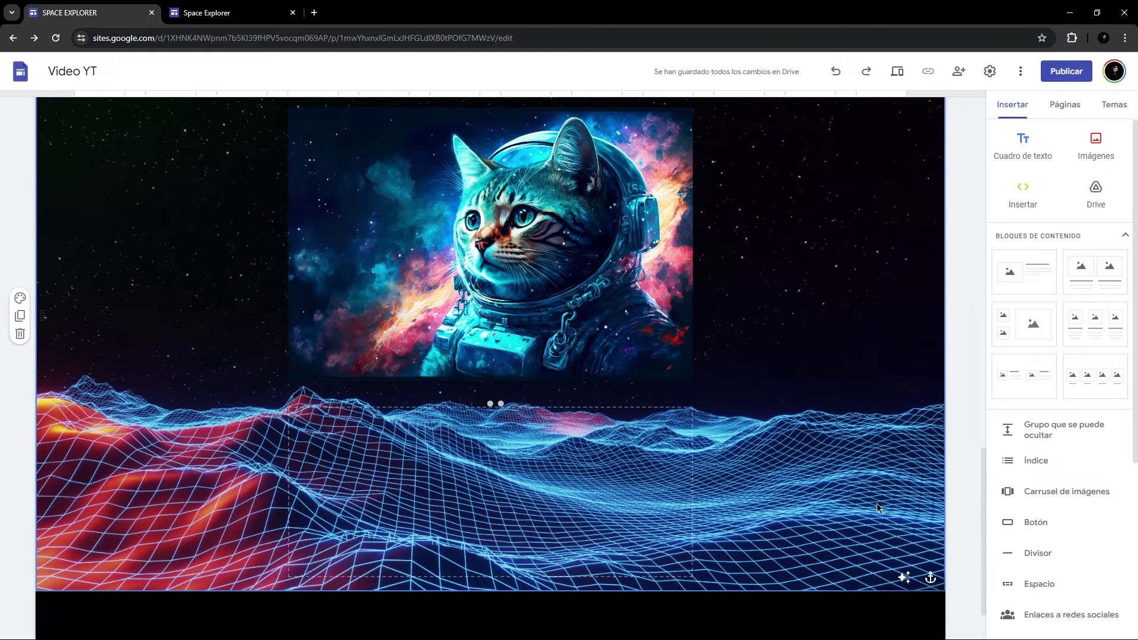
Insert a button named "Ir al Blog" linked to the Blog page and place it between the carousel and the spacer.
click(1024, 524)
text(Ir al Blog)
click(577, 373)
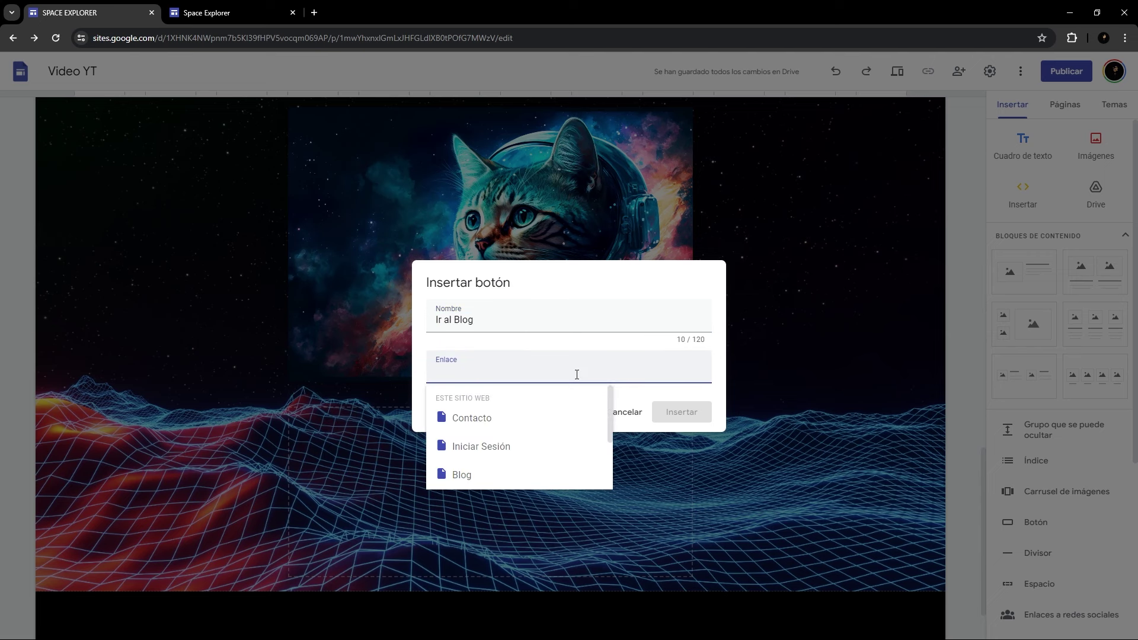
click(494, 476)
click(682, 412)
drag(143, 482, 489, 280)
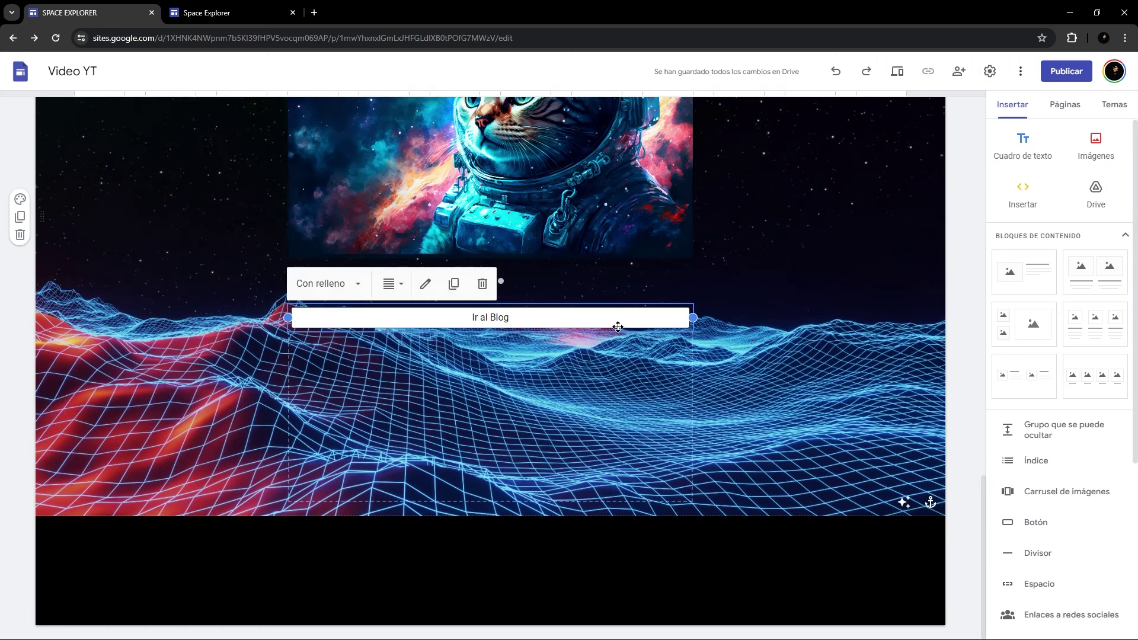
Give the Ir al Blog button the outlined style and centre it under the carousel.
click(349, 285)
click(333, 358)
click(393, 285)
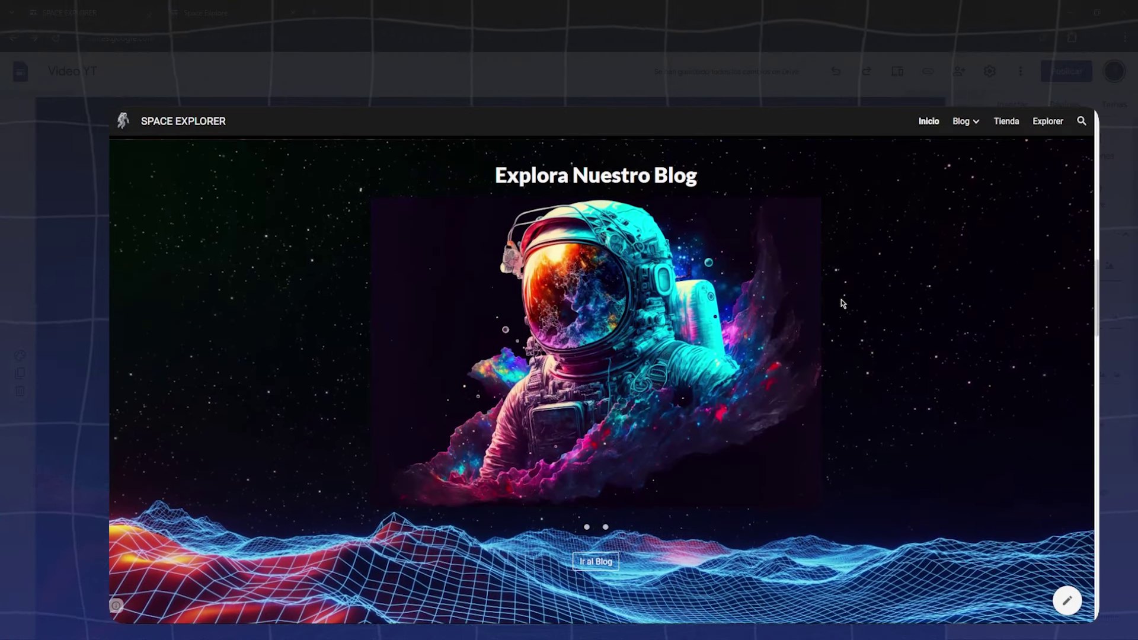
Test the Ir al Blog button and review the blog section in the large-screen preview.
scroll(841, 300, down, 1)
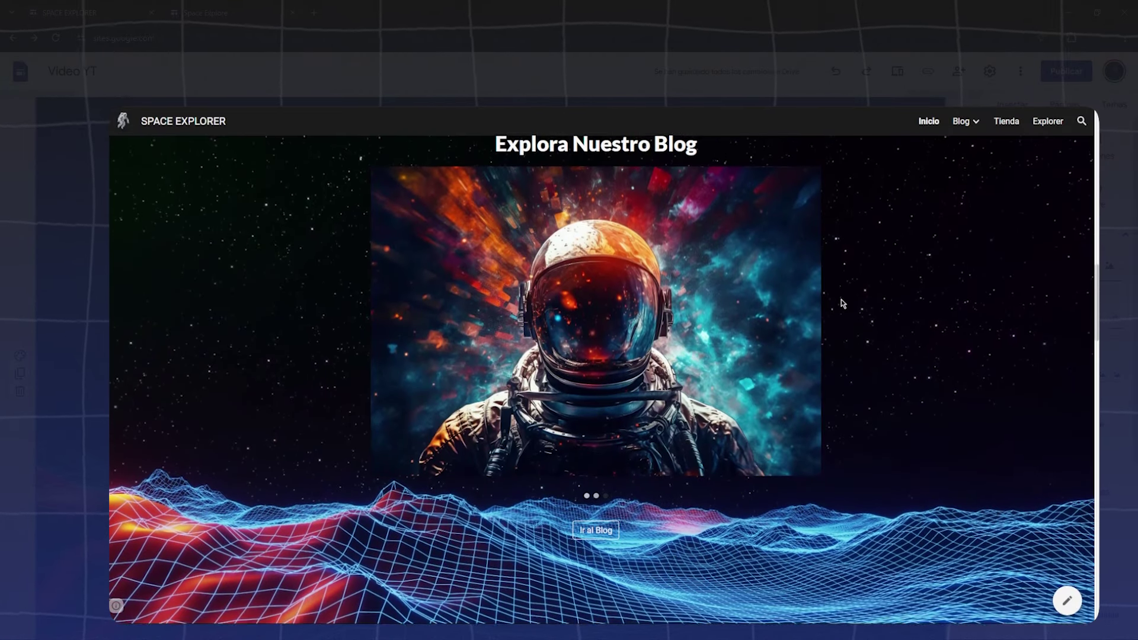
click(587, 533)
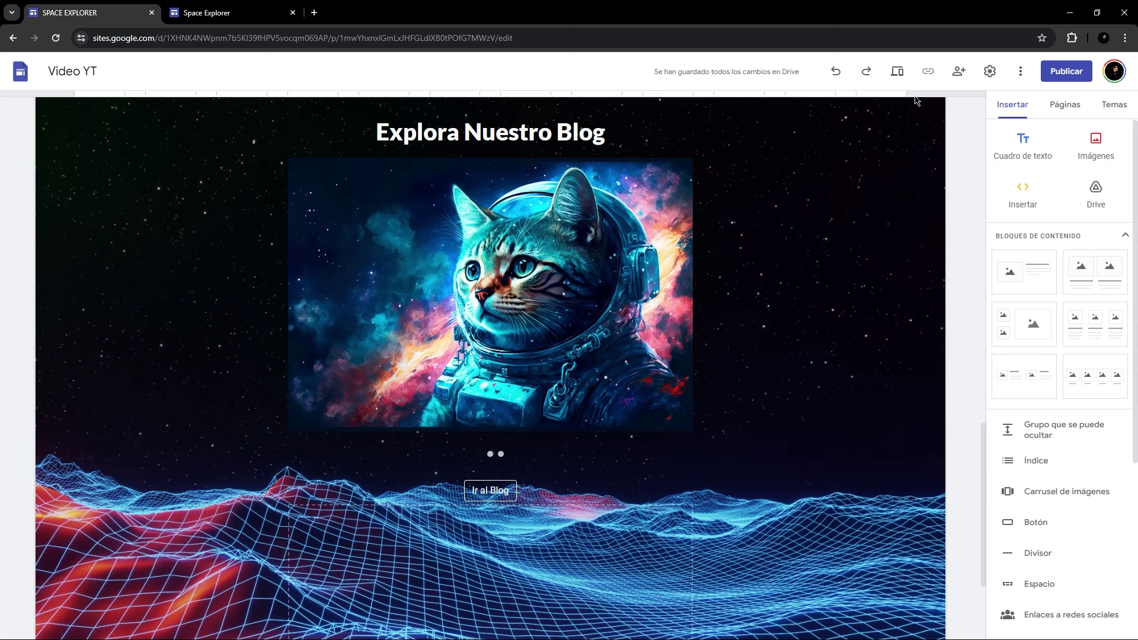
click(905, 76)
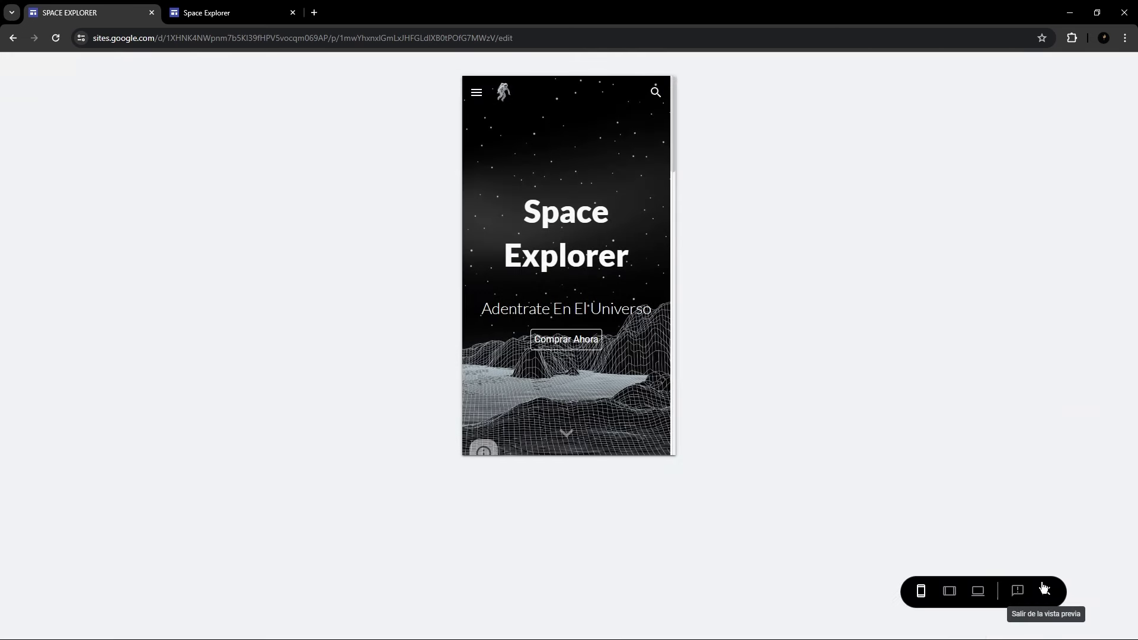
click(978, 591)
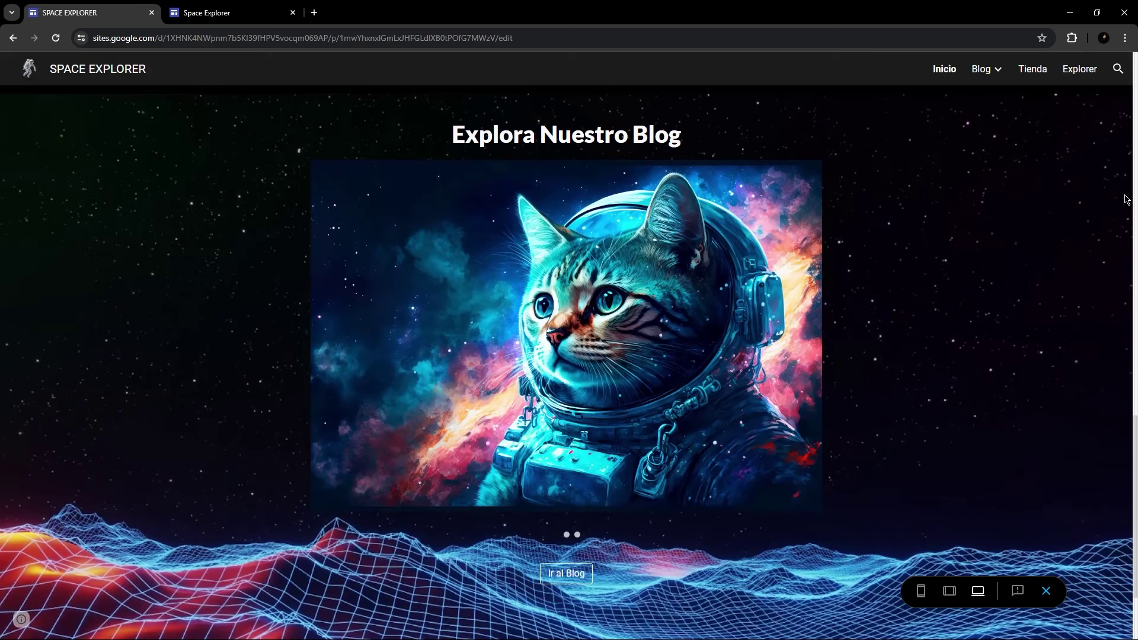
key(Escape)
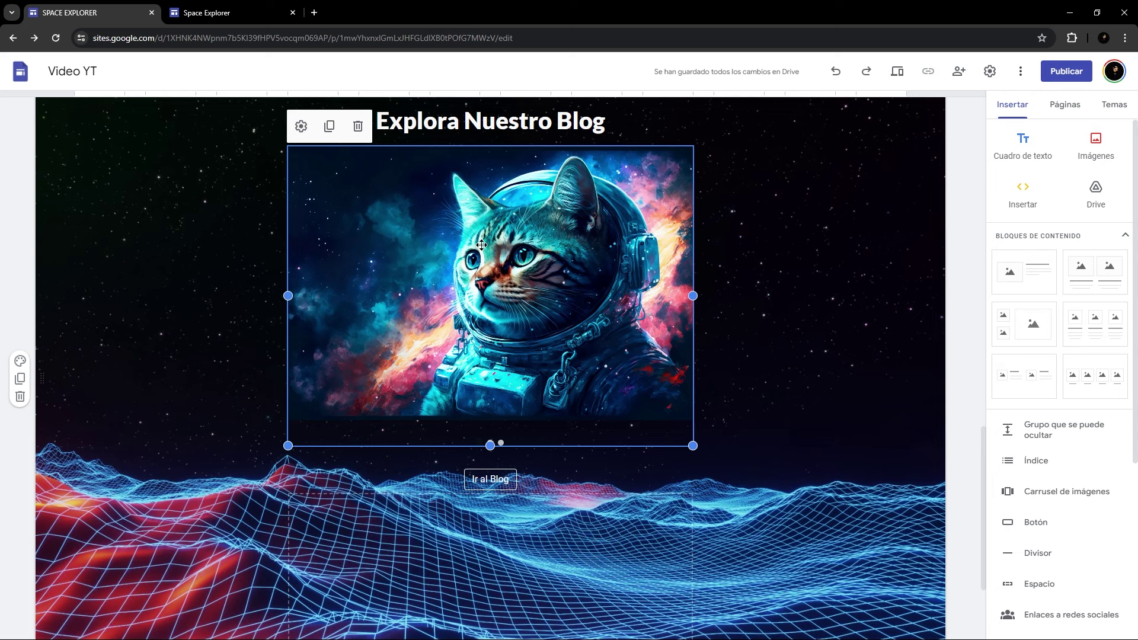
Adjust the carousel's Inicio automático and Velocidad de transición settings, and check the carousel in the preview.
click(303, 128)
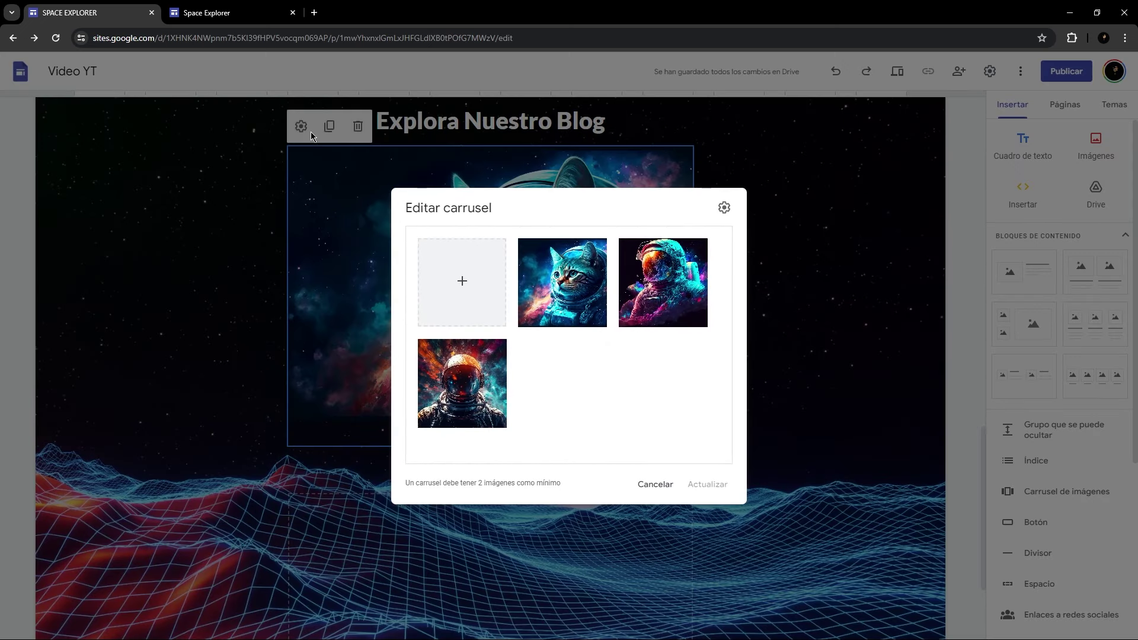
click(724, 208)
click(722, 300)
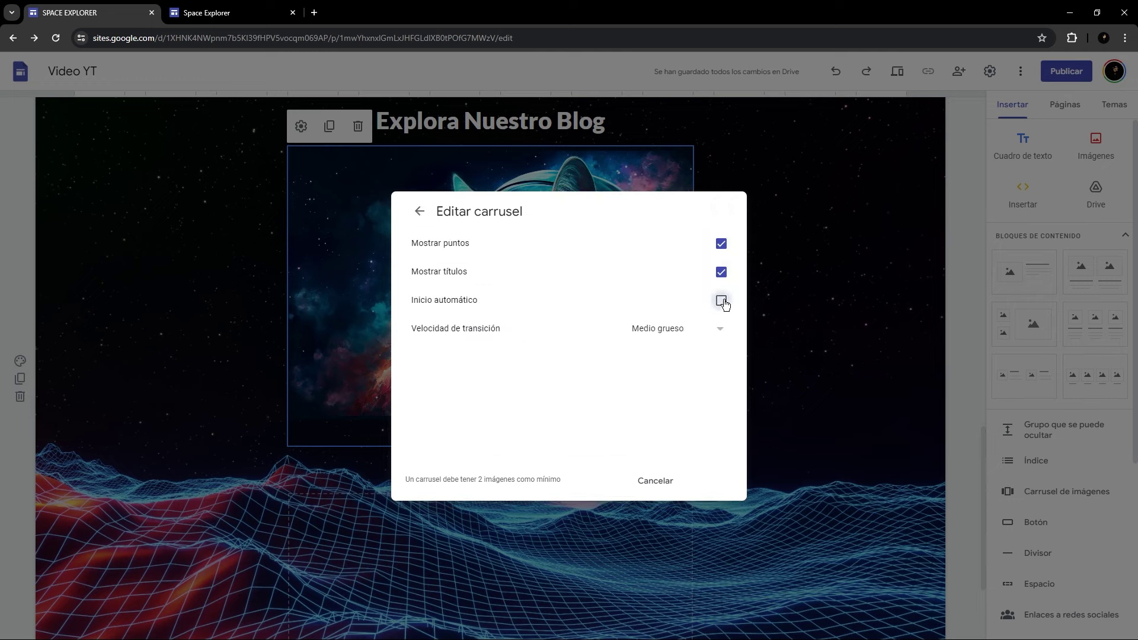
click(691, 330)
click(656, 417)
key(Return)
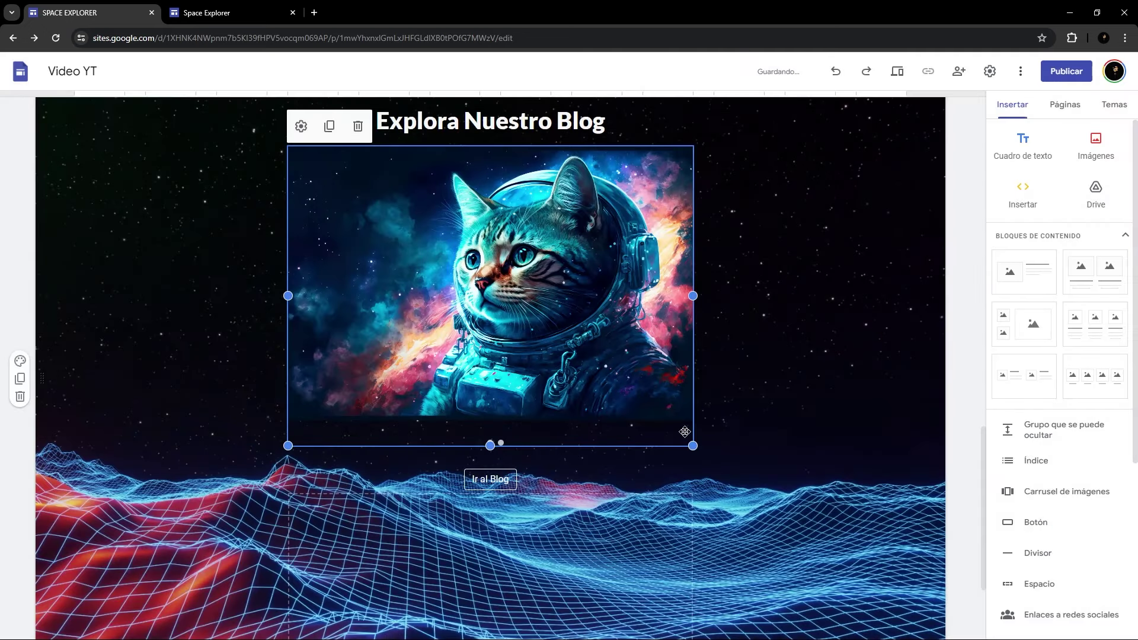
key(ctrl+shift+p)
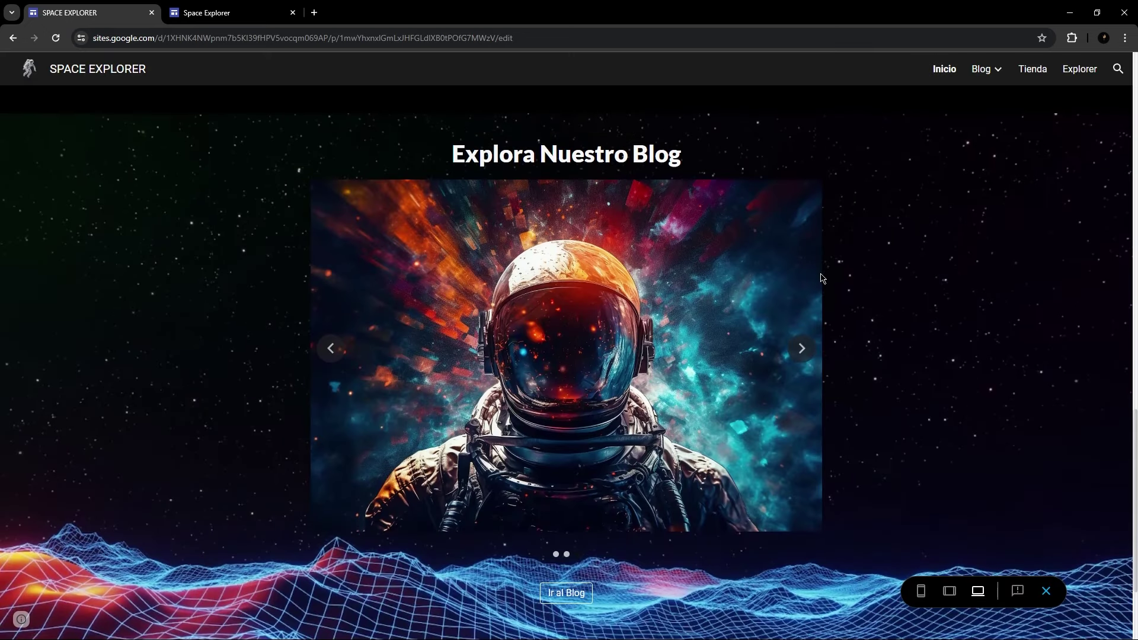
key(ctrl+shift+p)
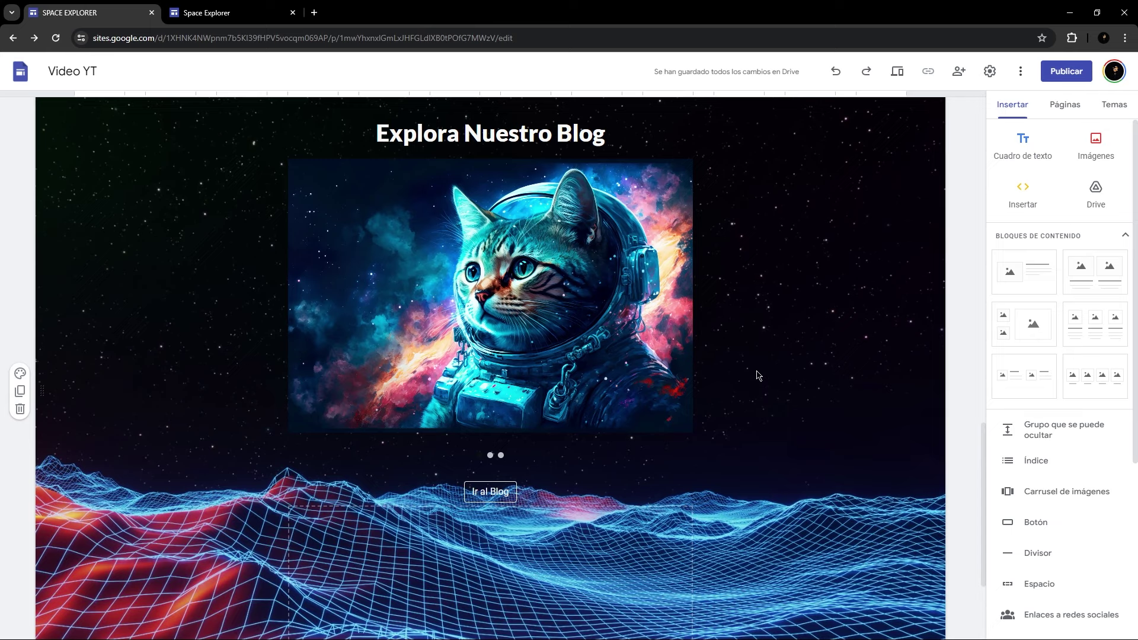
Duplicate the white astronaut section with its "Explora el Universo" text and Explorar button.
scroll(790, 368, up, 9)
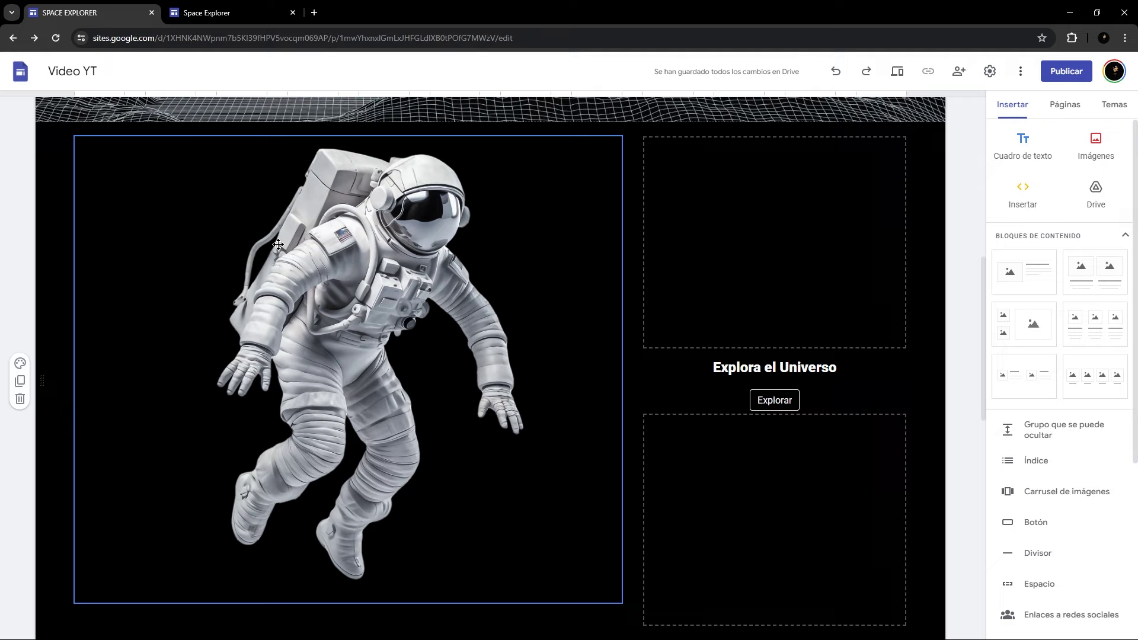
click(20, 382)
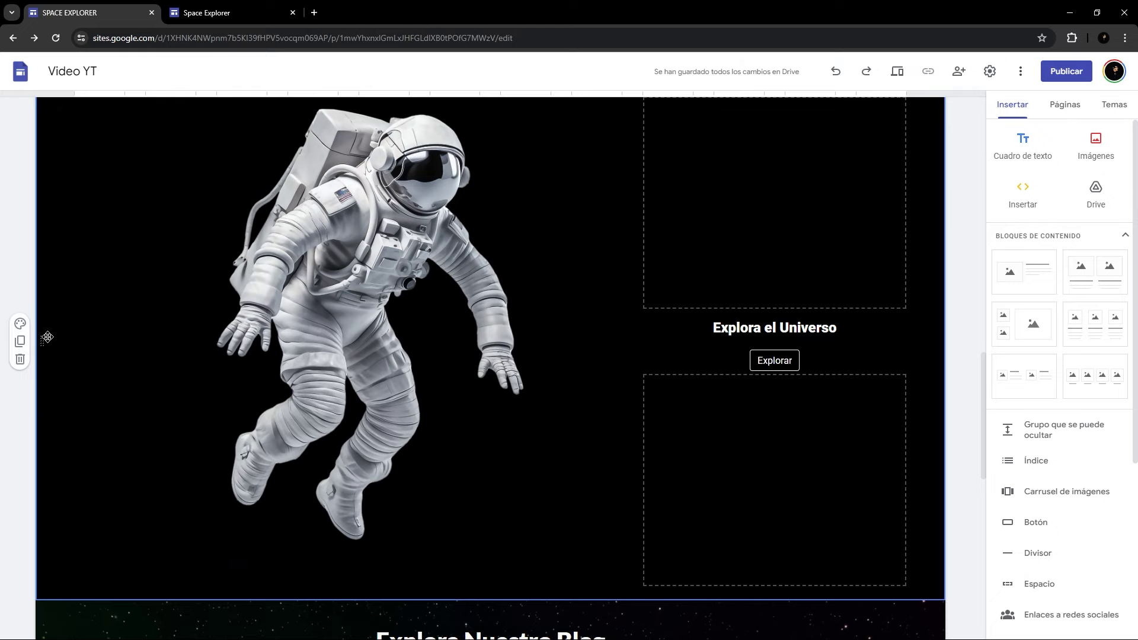
Move the duplicated white astronaut section below the blog section with the Ir al Blog button.
drag(43, 341, 43, 624)
scroll(648, 460, up, 7)
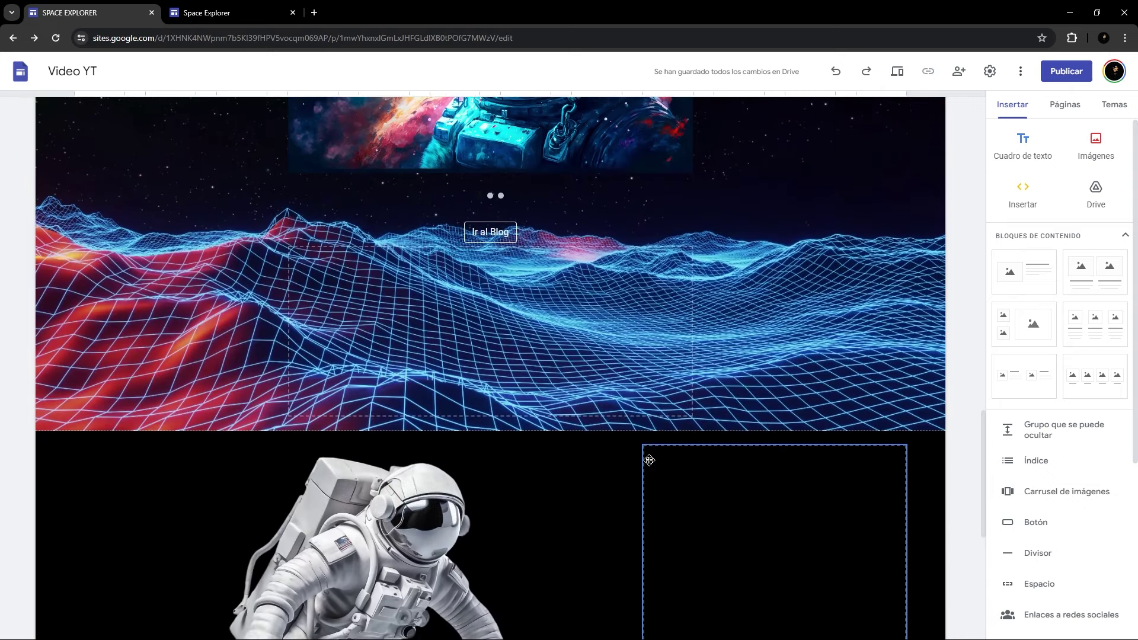
scroll(648, 460, up, 4)
scroll(656, 492, down, 9)
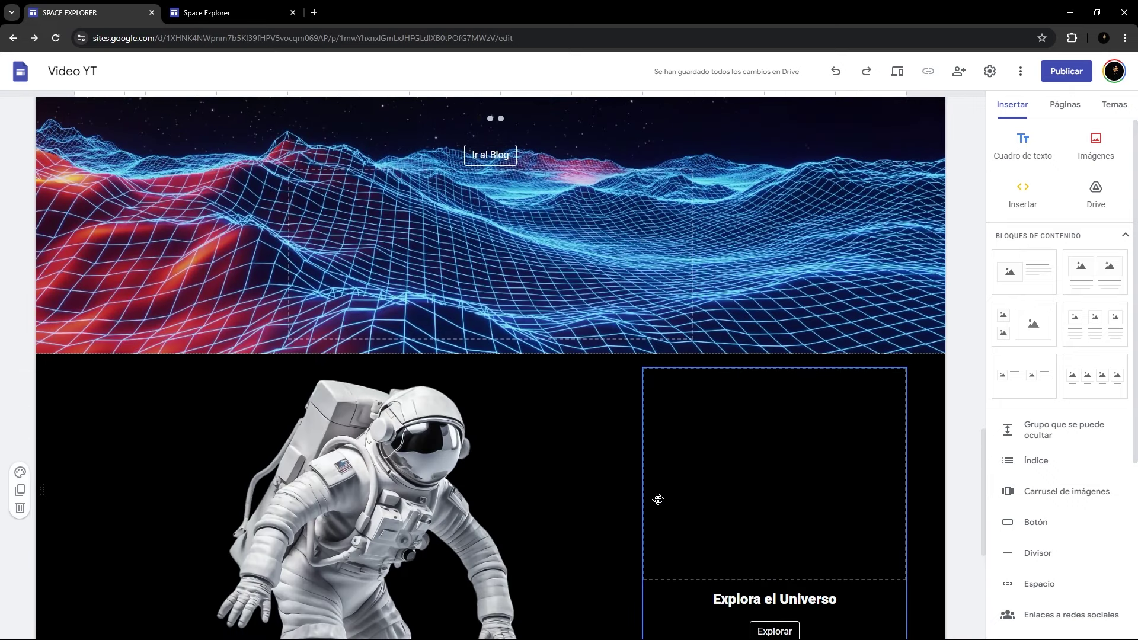
Delete the astronaut image from the duplicated section and widen the text and button group across the section's full width.
click(415, 360)
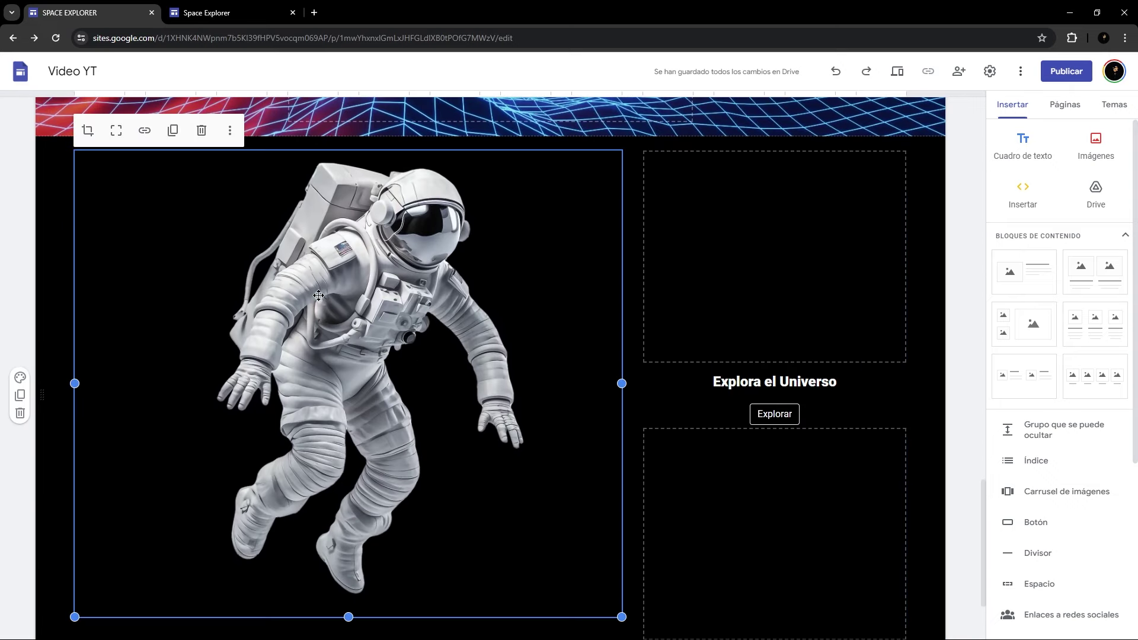
click(202, 129)
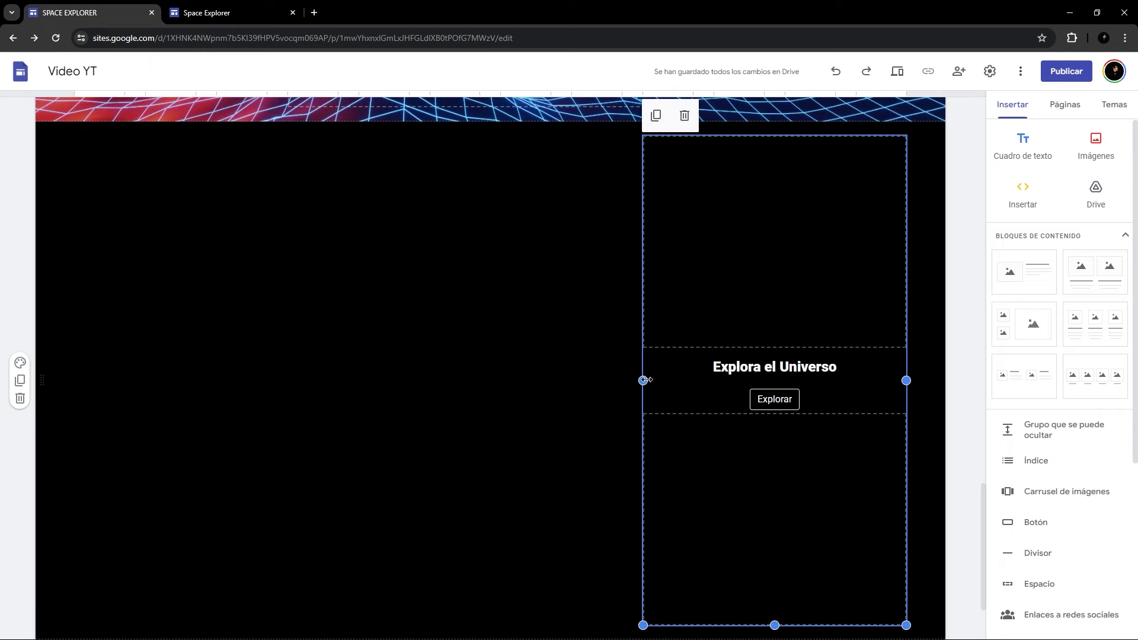
drag(644, 381, 75, 382)
Replace the duplicated section's heading with "Inicia Sesión" and rename its button to Entrar, linked to the Explorer page.
drag(552, 367, 431, 371)
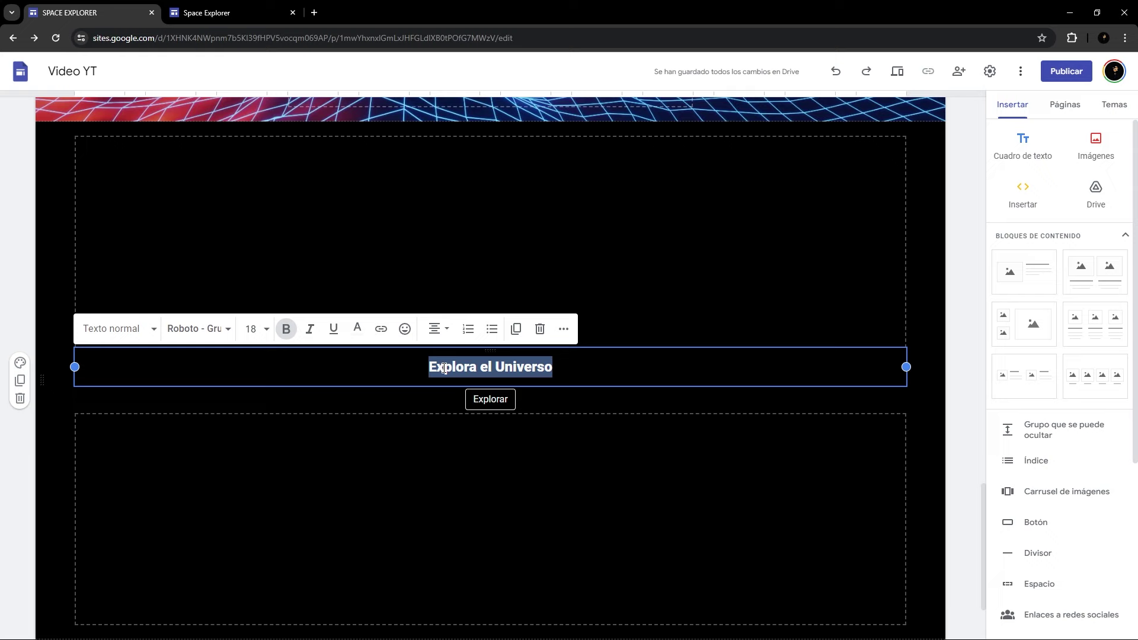
text(In)
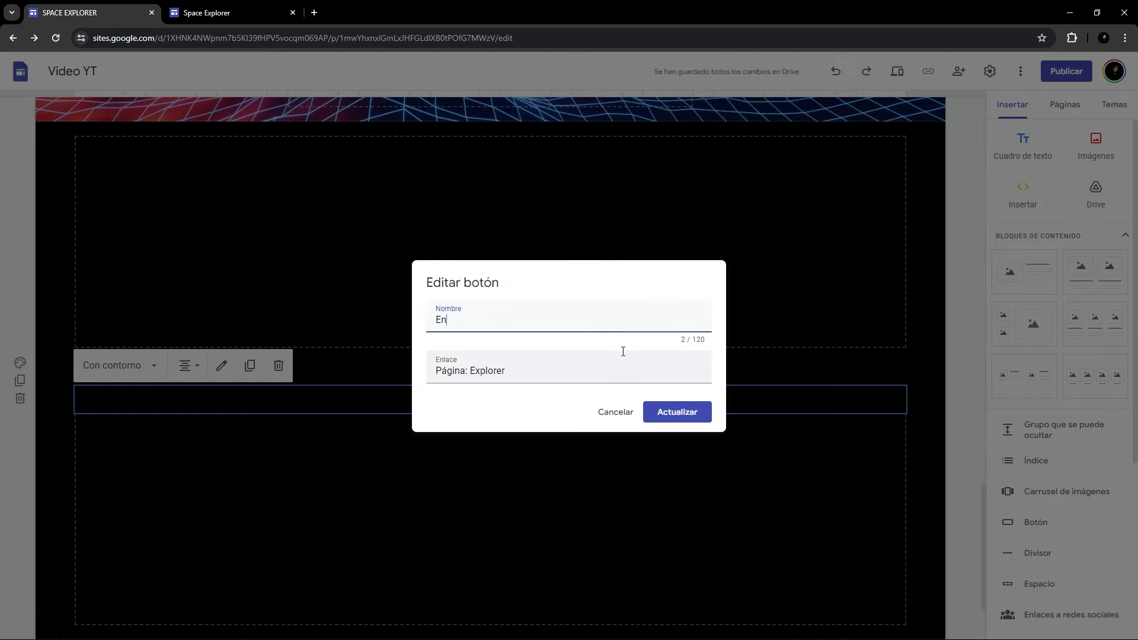
text(rar)
click(569, 373)
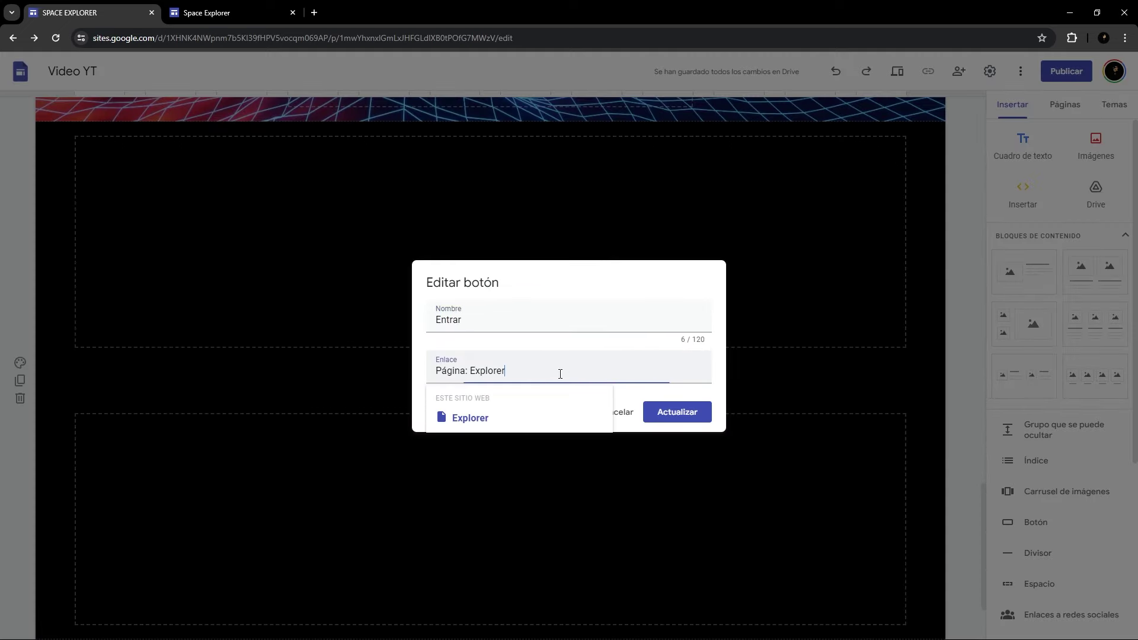
click(500, 421)
click(691, 415)
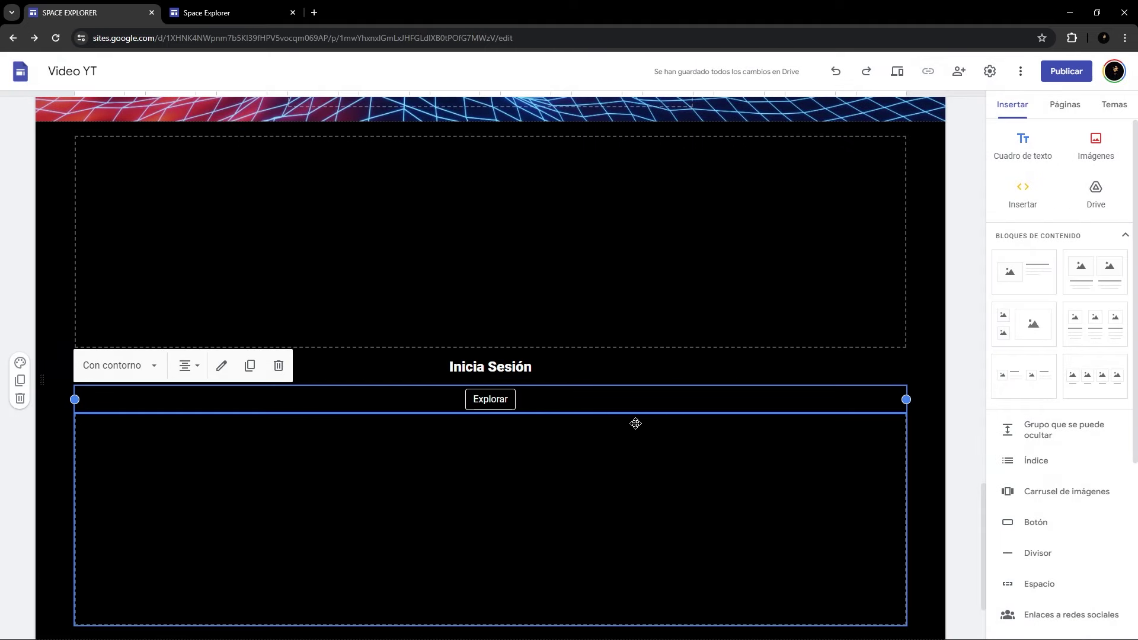
Set the wireframe mountain image as the background of the Inicia Sesión section.
click(20, 362)
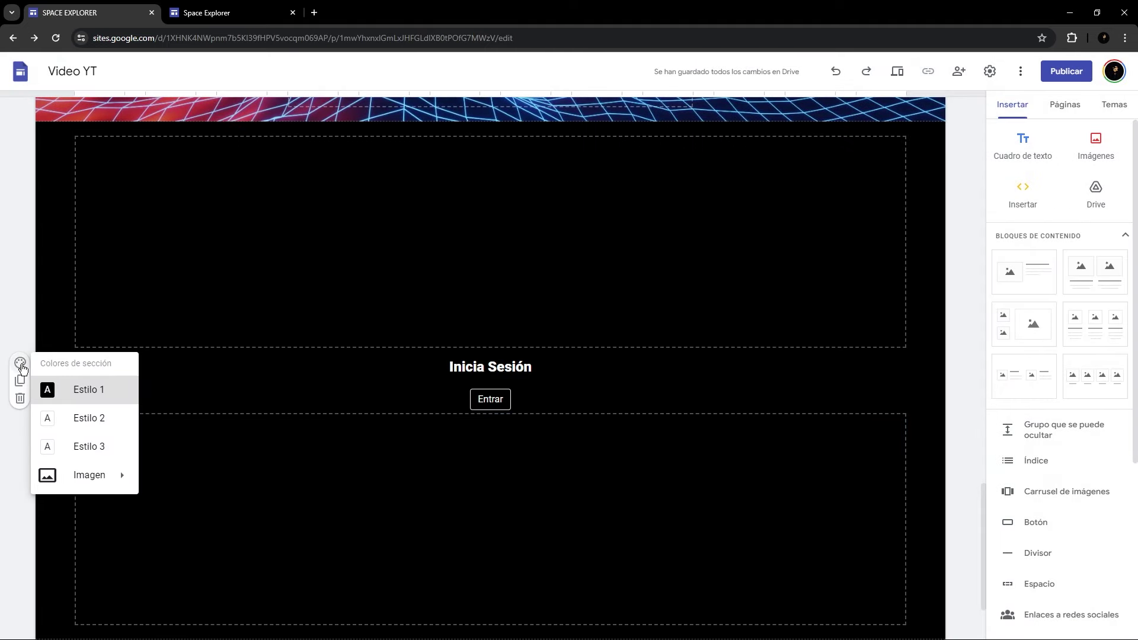
mouse_move(79, 481)
click(168, 477)
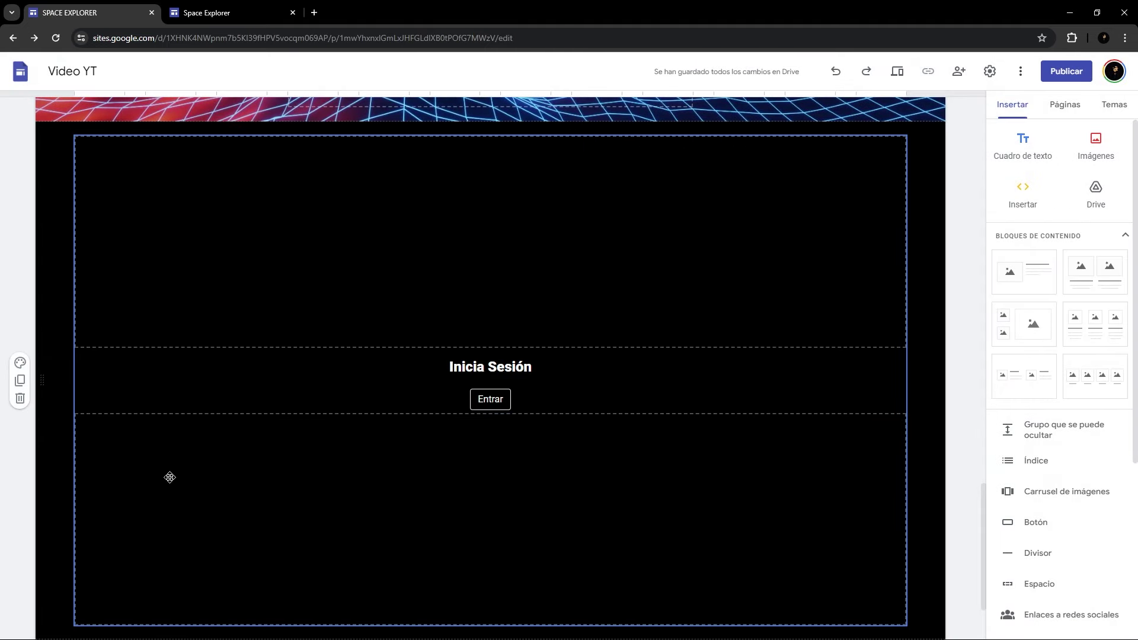
click(564, 532)
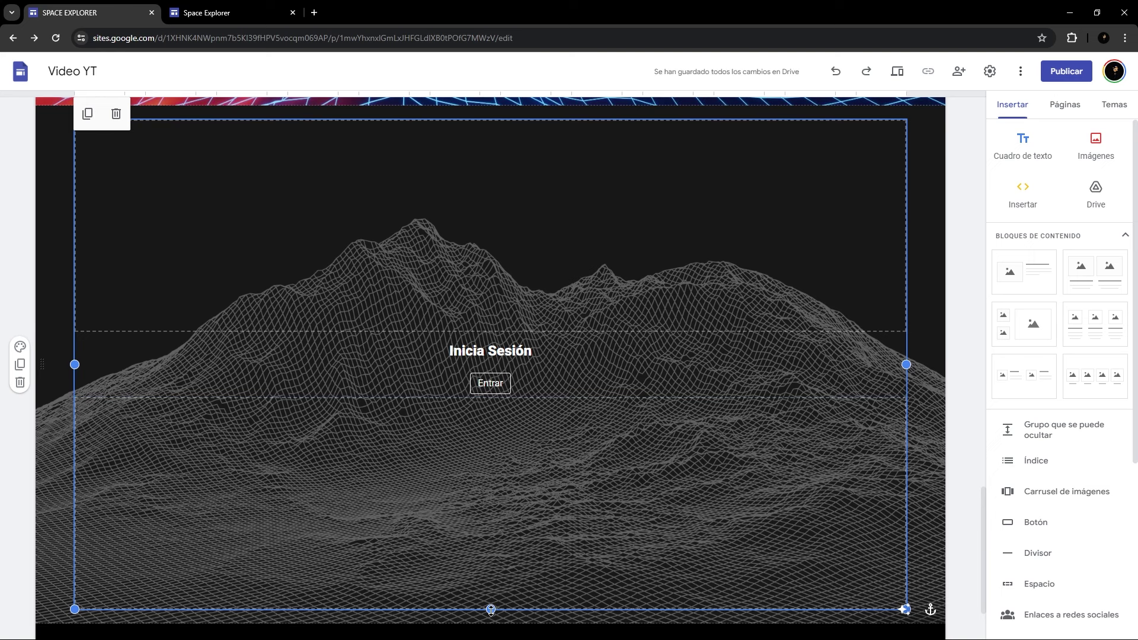
Extend the Inicia Sesión content group slightly downward and remove the darkening readability adjustment from the background image.
drag(490, 611, 490, 620)
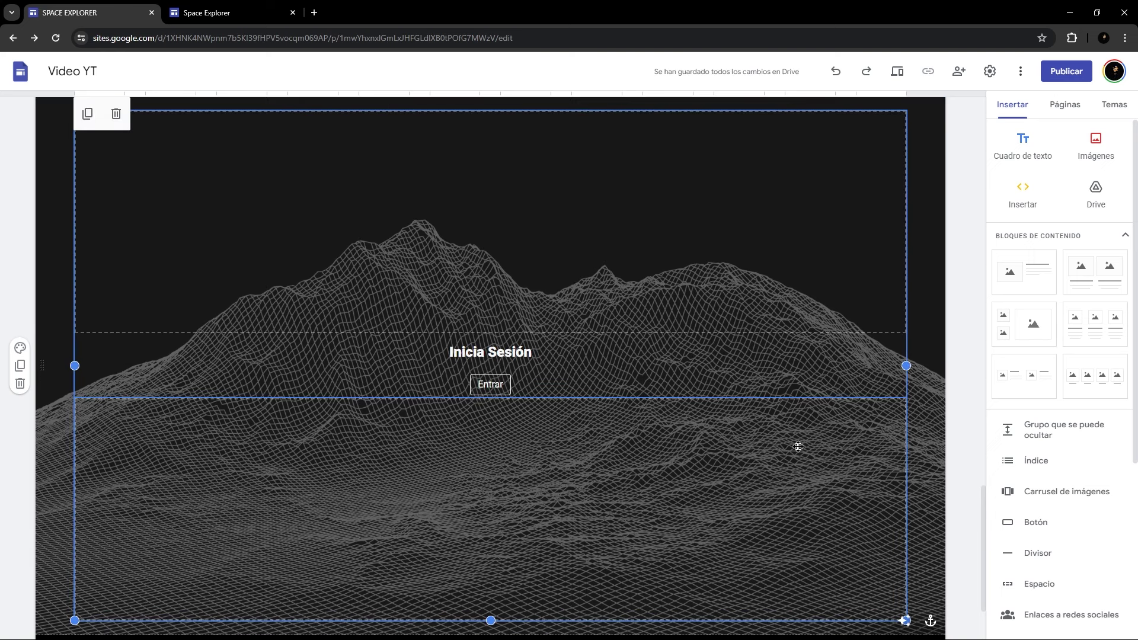
click(463, 450)
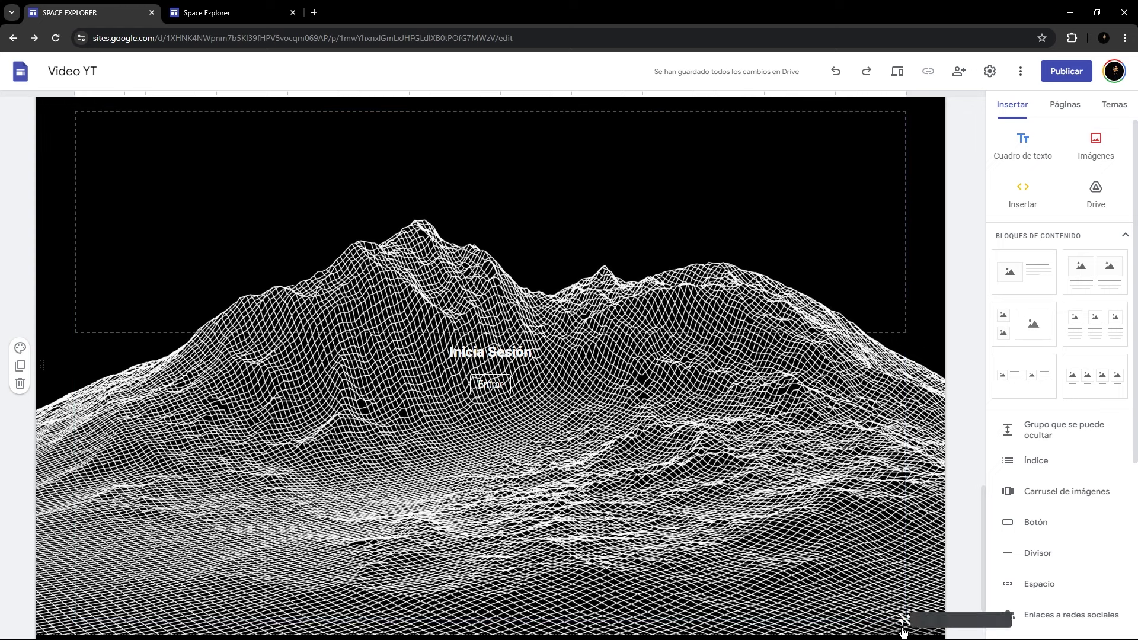
click(902, 623)
Try magenta as the text colour of the "Inicia Sesión" heading and return it to white.
click(555, 354)
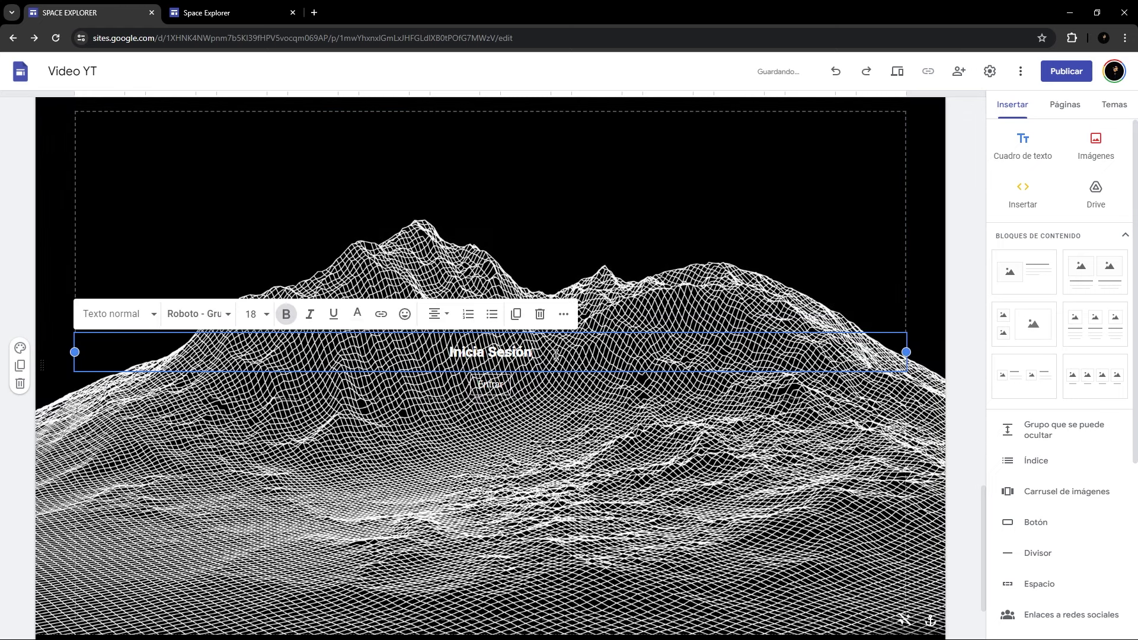
drag(555, 354, 435, 352)
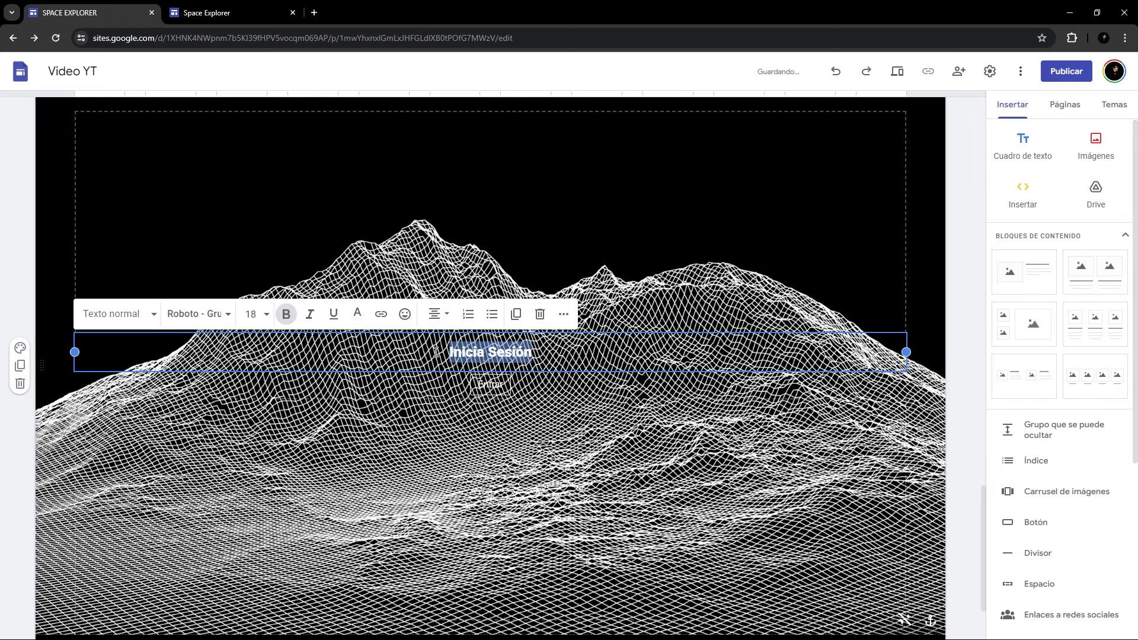
click(357, 314)
click(444, 367)
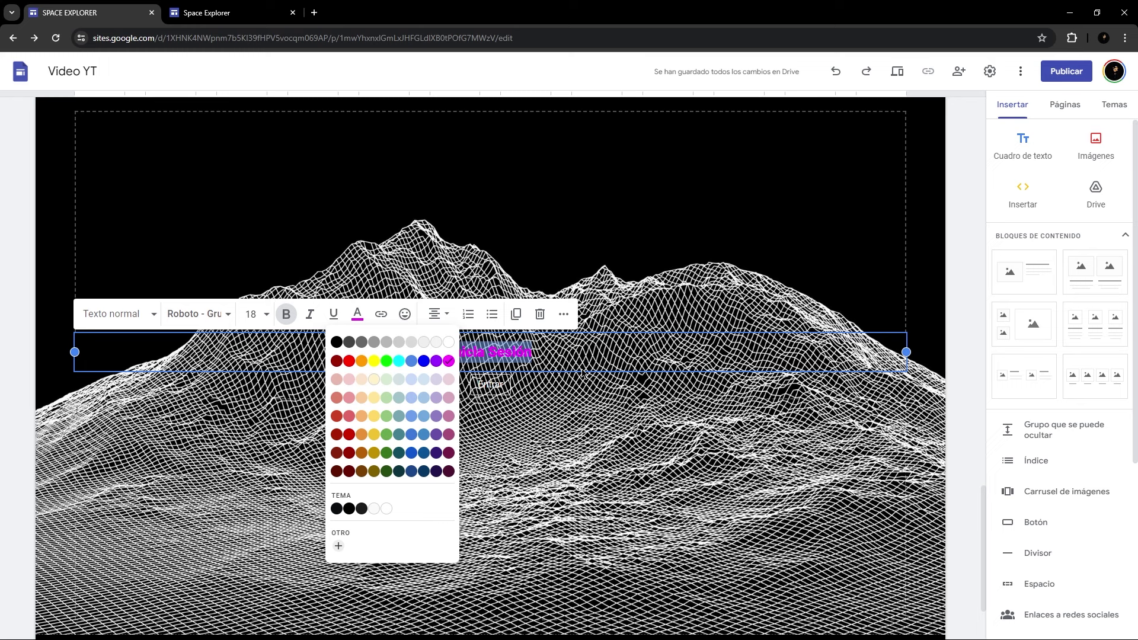
click(449, 342)
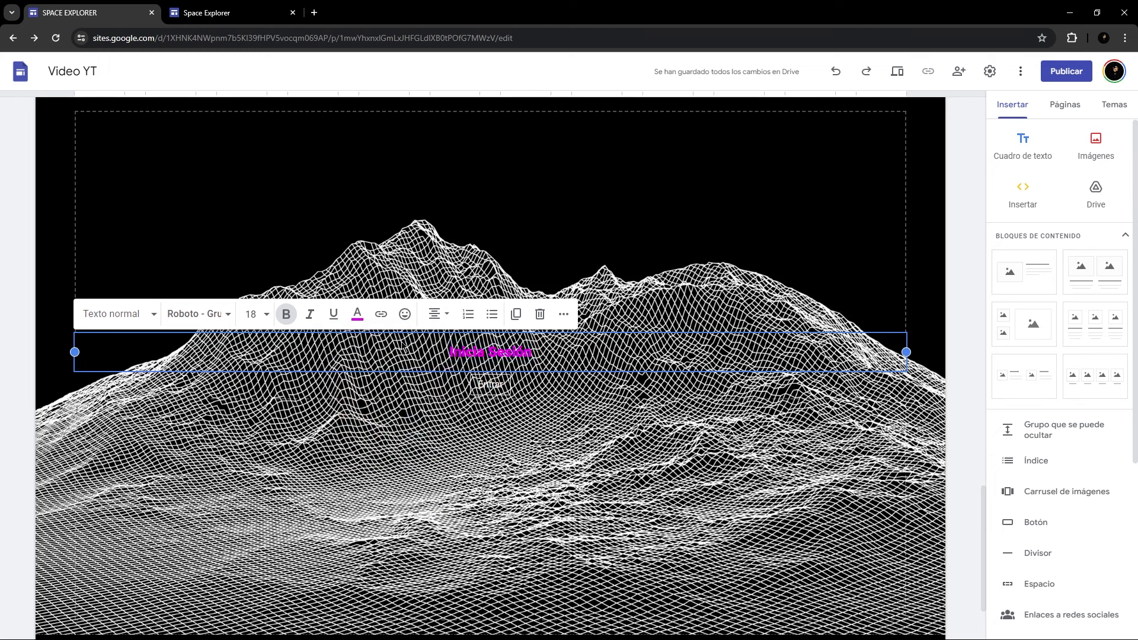
Change the "Inicia Sesión" heading to a heavy Lato font and enlarge its text.
click(199, 314)
mouse_move(234, 407)
click(338, 478)
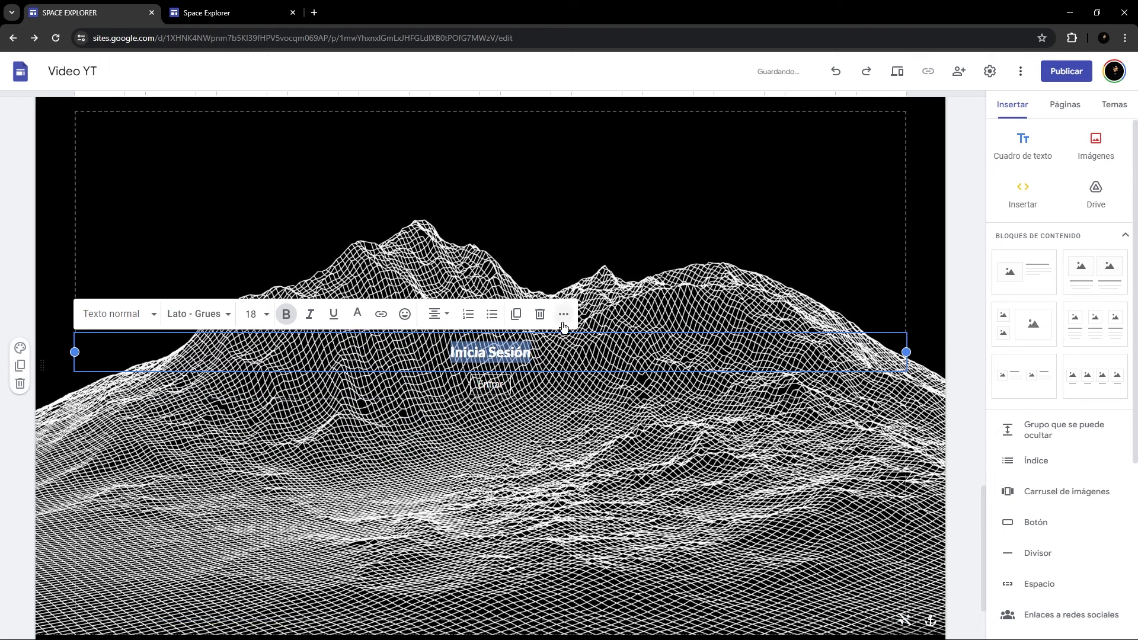
click(261, 314)
click(255, 368)
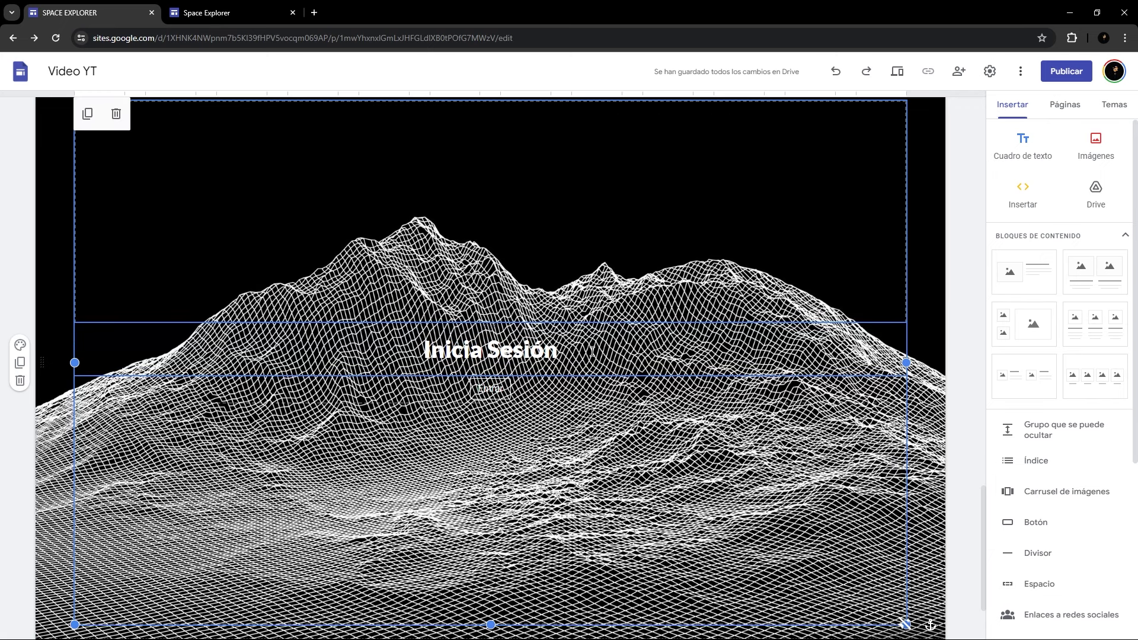
Change the Entrar button's style to Con relleno.
click(505, 386)
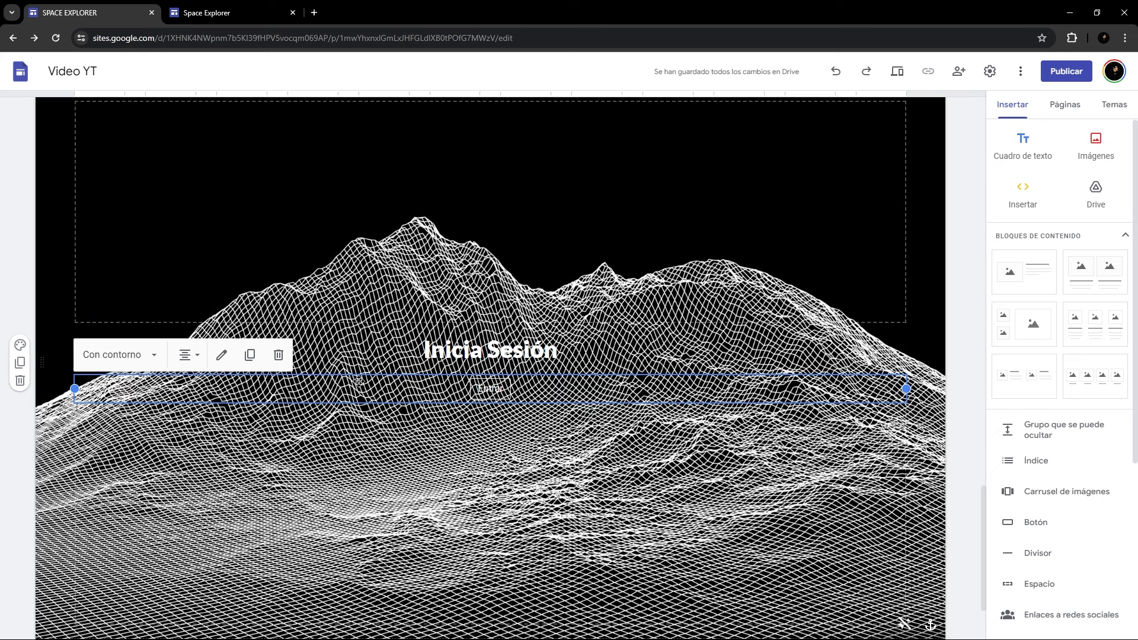
click(492, 363)
click(514, 393)
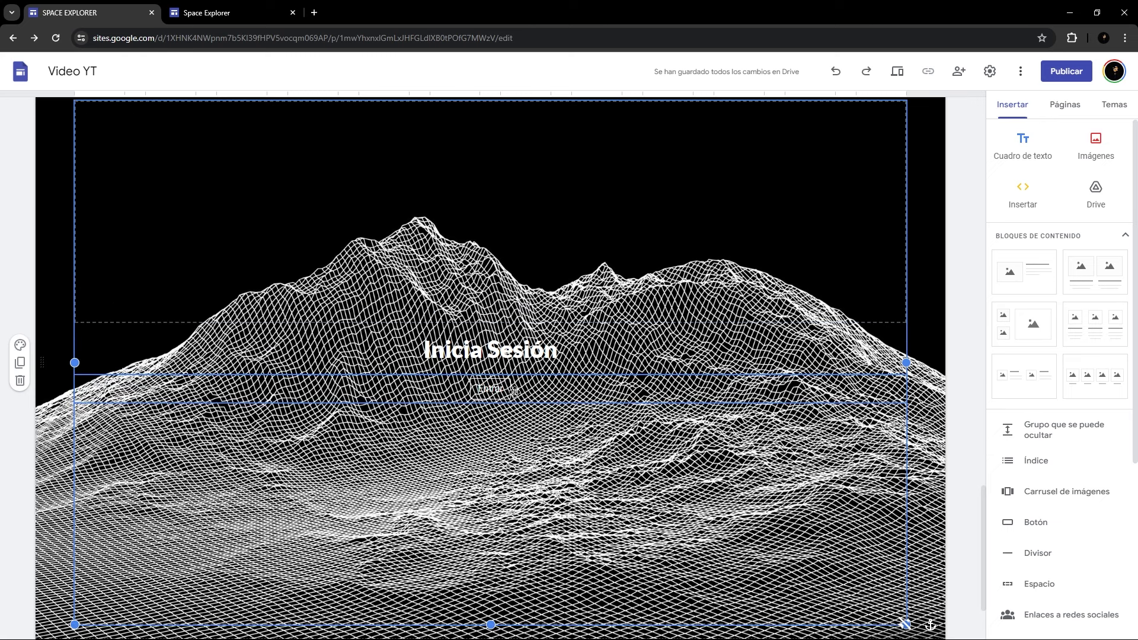
click(515, 393)
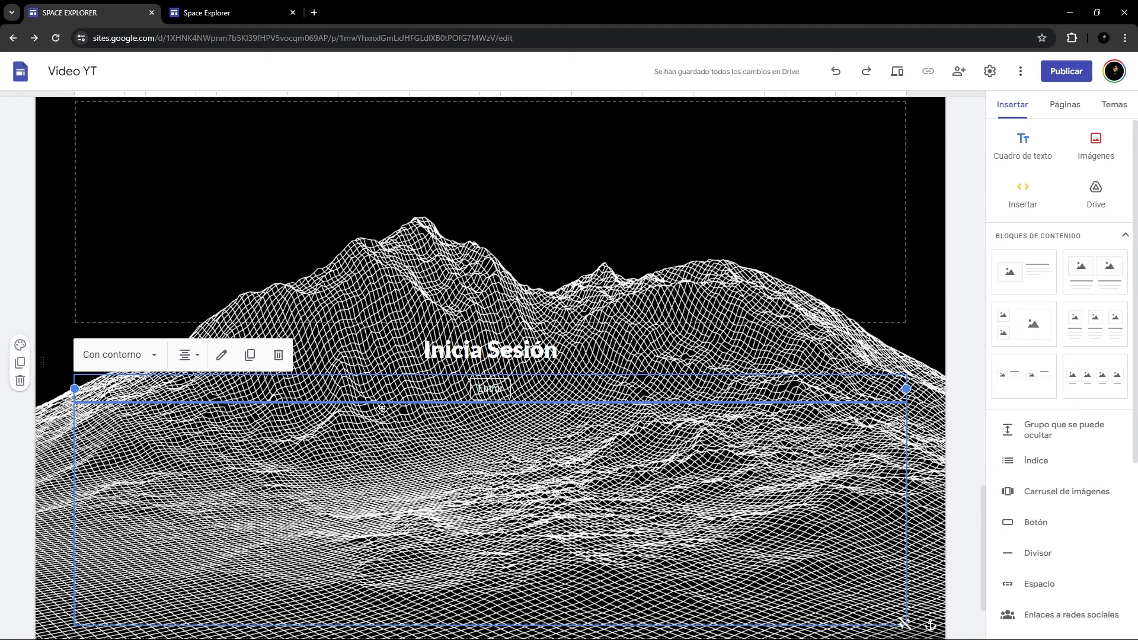
click(147, 360)
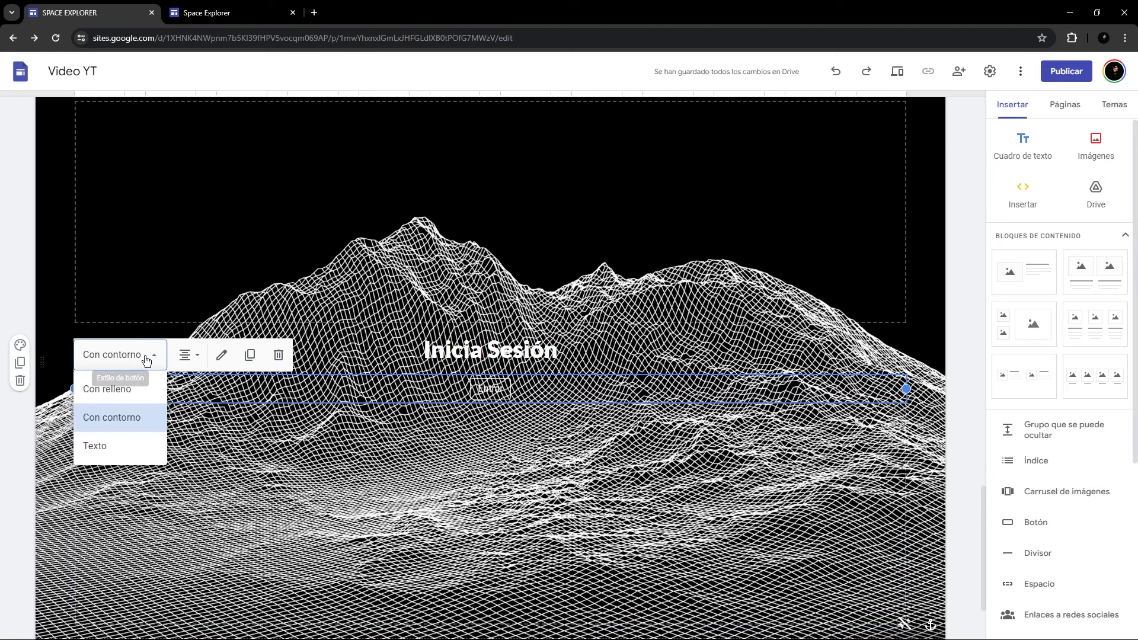
click(136, 386)
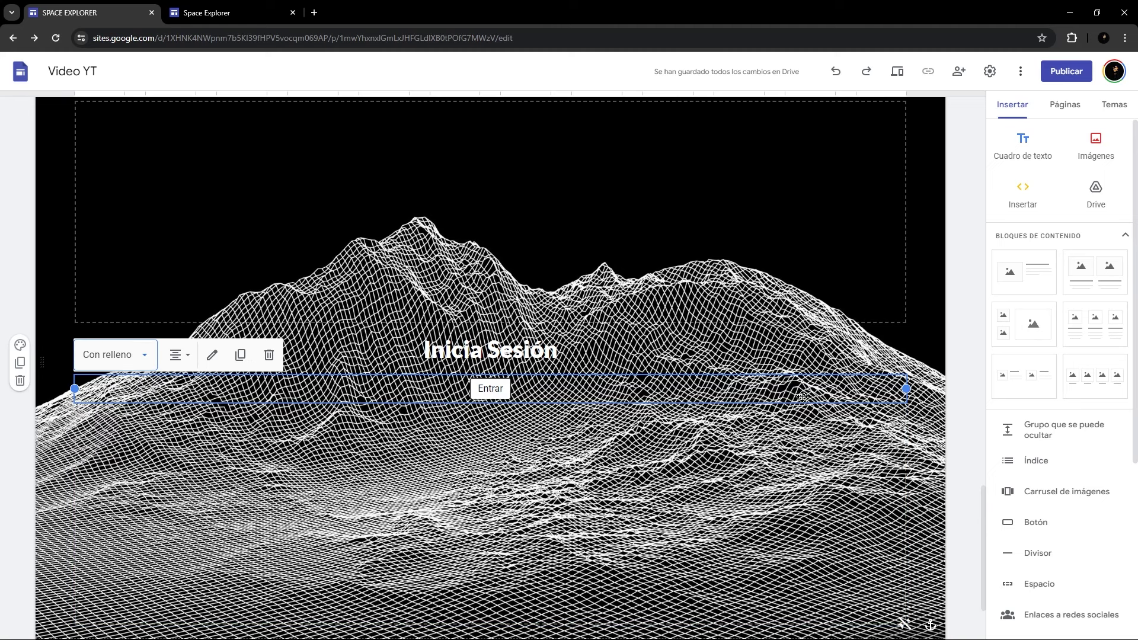